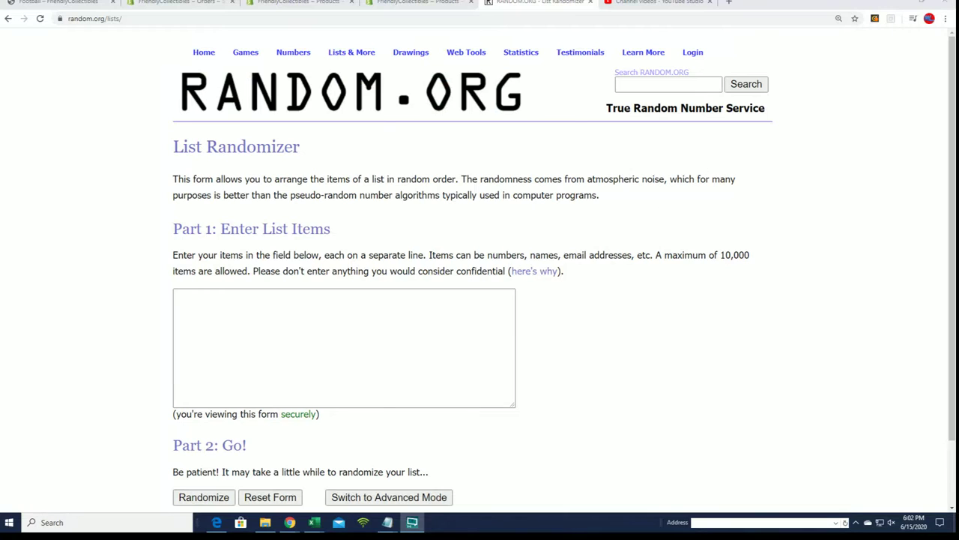
Copy the block of owner names listed under the box header in Notepad
{"action": "left_click", "coordinate": [387, 523]}
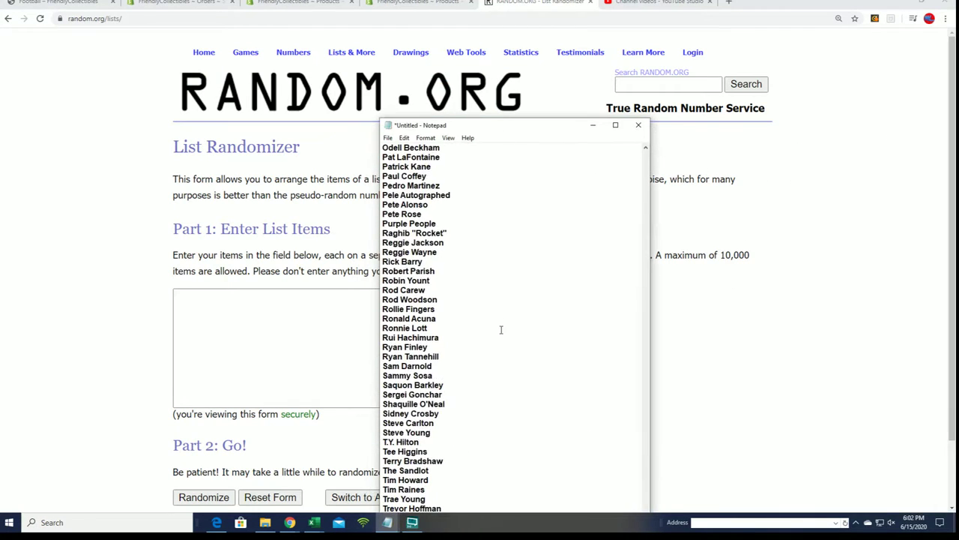
{"action": "scroll", "coordinate": [500, 330], "scroll_direction": "up", "scroll_amount": 20}
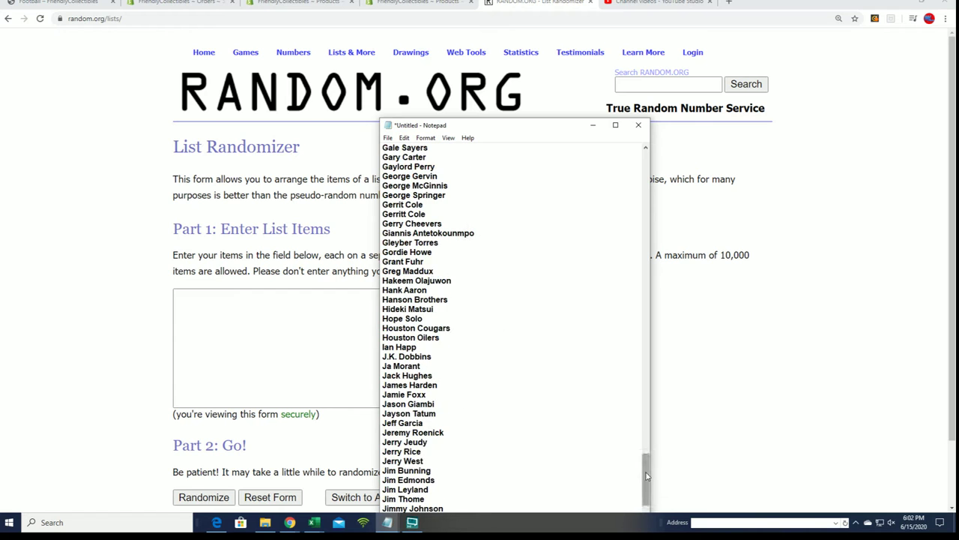
{"action": "left_click_drag", "start_coordinate": [645, 472], "coordinate": [665, 156]}
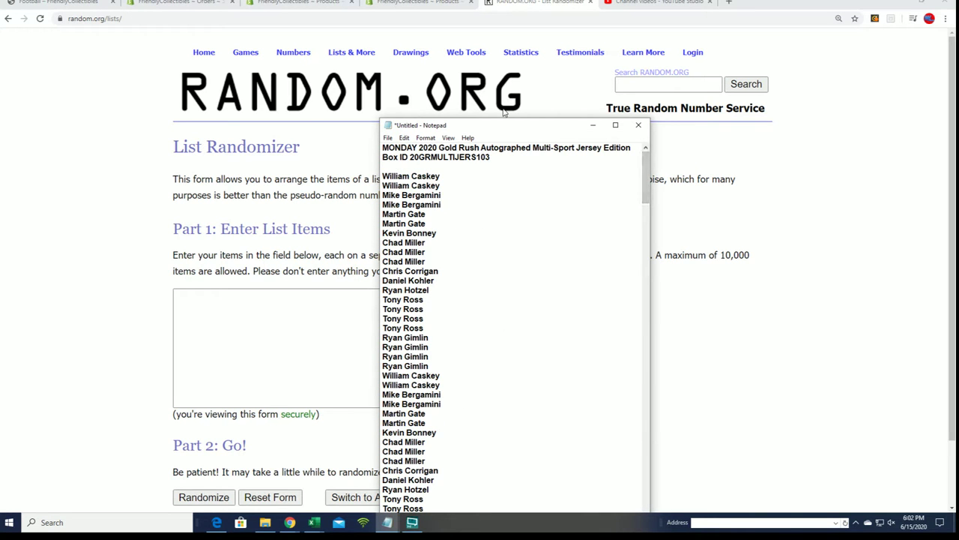
{"action": "left_click_drag", "start_coordinate": [530, 121], "coordinate": [531, 1]}
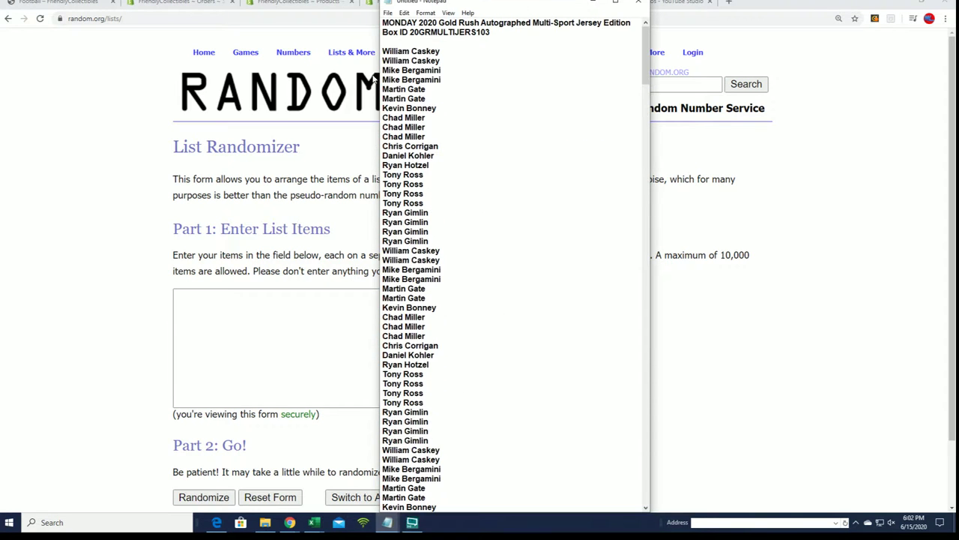
{"action": "left_click_drag", "start_coordinate": [498, 32], "coordinate": [440, 250]}
{"action": "right_click", "coordinate": [408, 245]}
{"action": "left_click", "coordinate": [434, 275]}
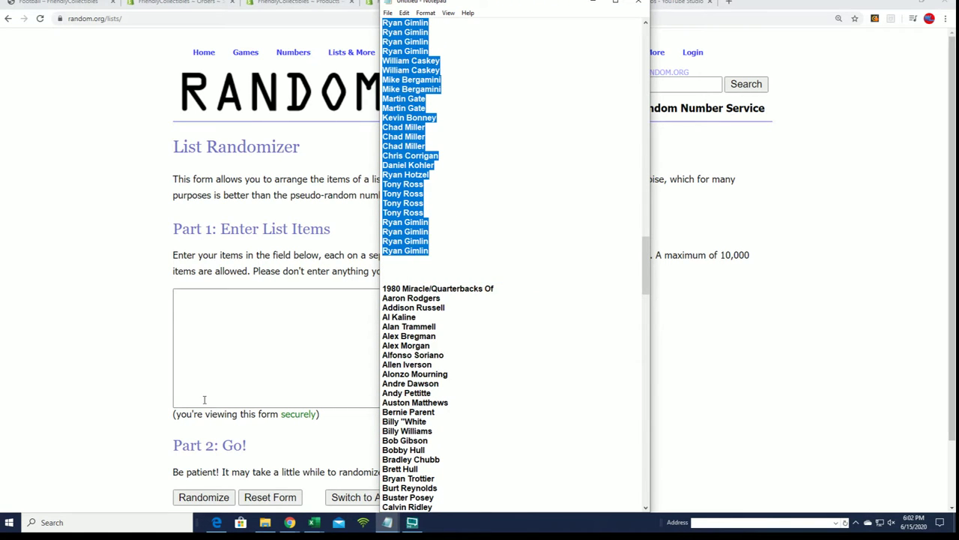
Paste the owner names into the List Randomizer's empty items field
{"action": "left_click", "coordinate": [189, 308]}
{"action": "right_click", "coordinate": [188, 302]}
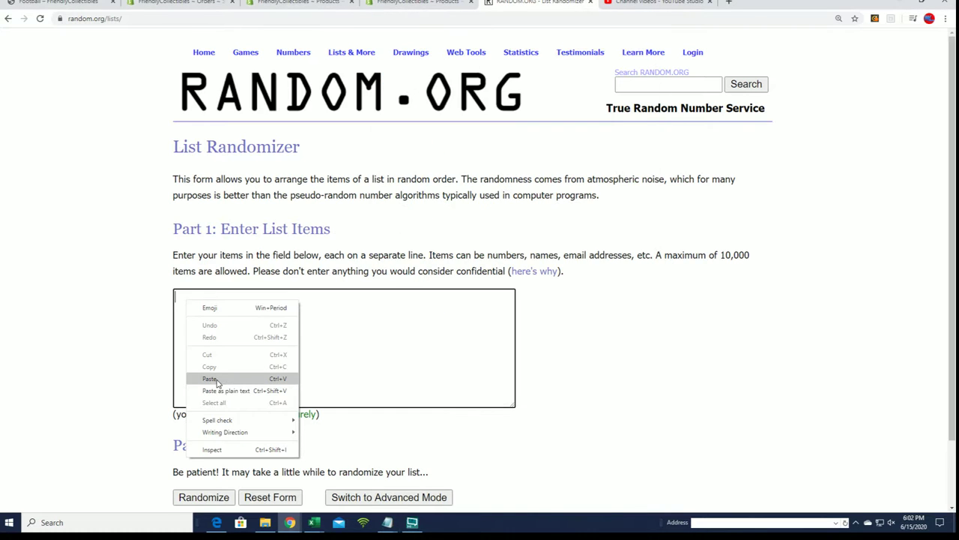
{"action": "left_click", "coordinate": [210, 379]}
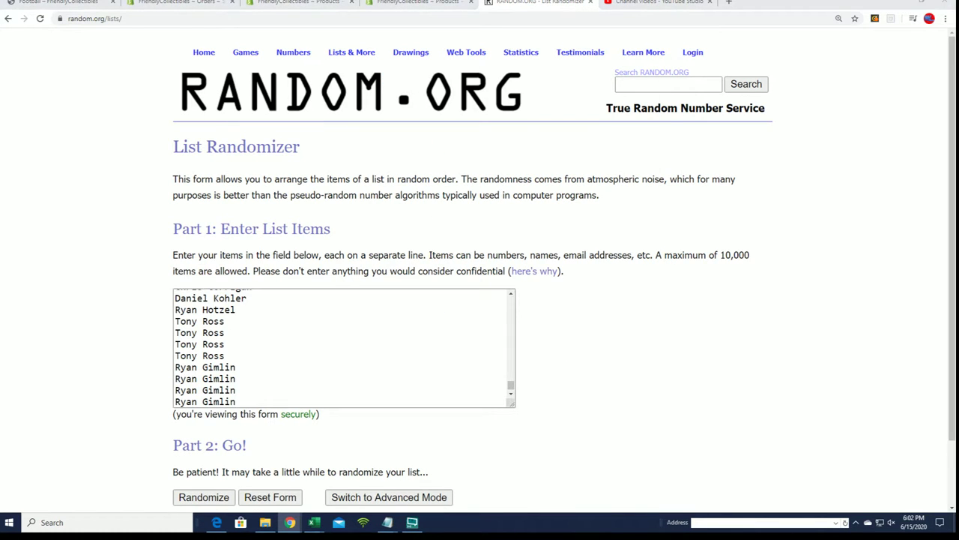
{"action": "left_click", "coordinate": [314, 523]}
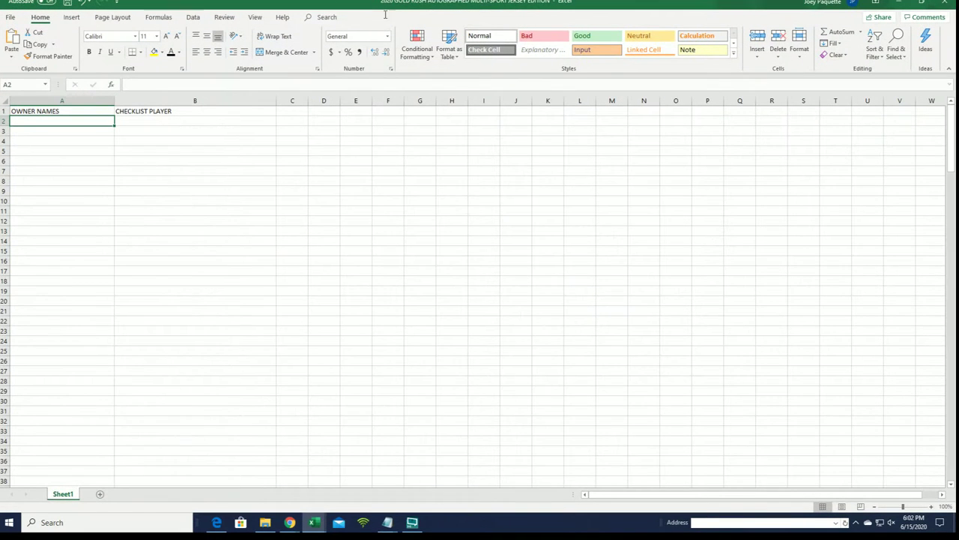
{"action": "left_click", "coordinate": [899, 3]}
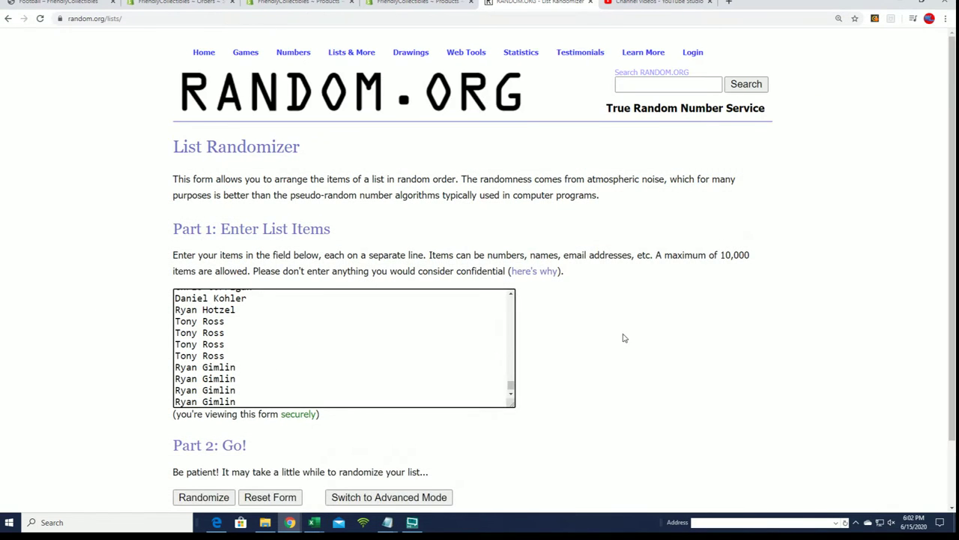
{"action": "scroll", "coordinate": [622, 339], "scroll_direction": "down", "scroll_amount": 1}
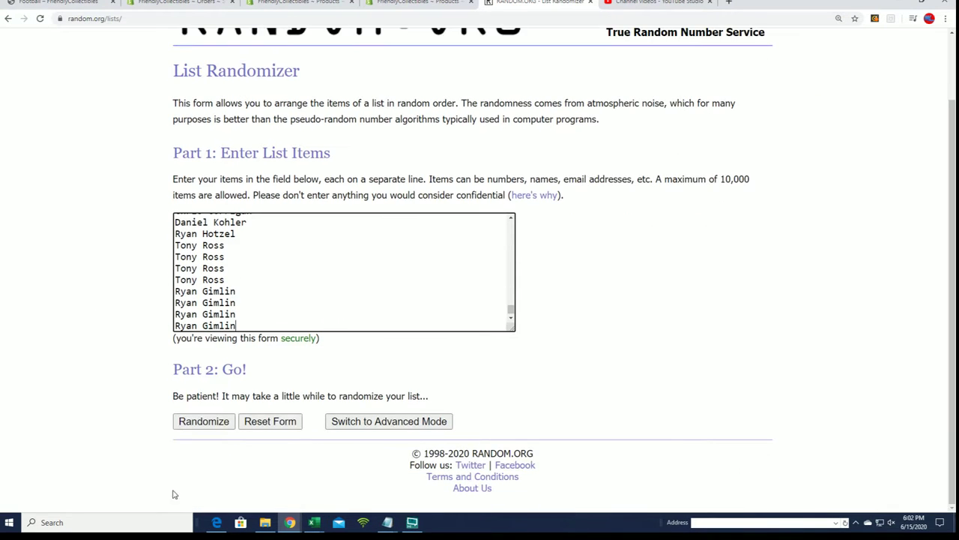
Shuffle the 210 owner names seven times in a row
{"action": "left_click", "coordinate": [194, 423]}
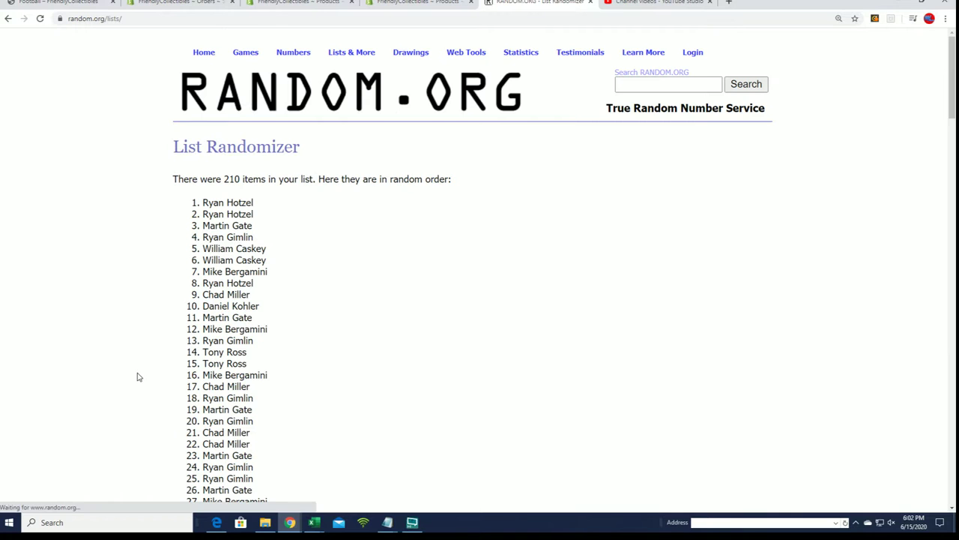
{"action": "scroll", "coordinate": [255, 322], "scroll_direction": "down", "scroll_amount": 5}
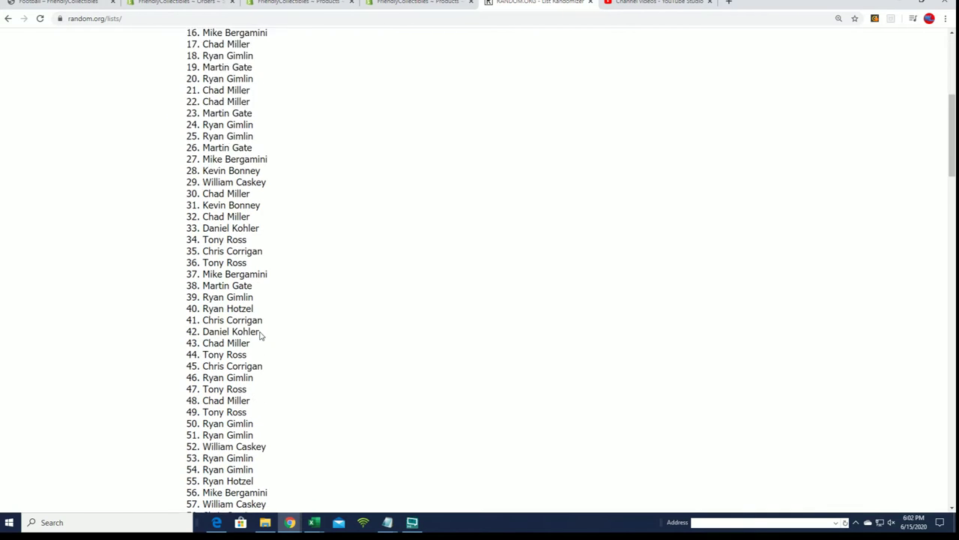
{"action": "scroll", "coordinate": [700, 203], "scroll_direction": "up", "scroll_amount": 2}
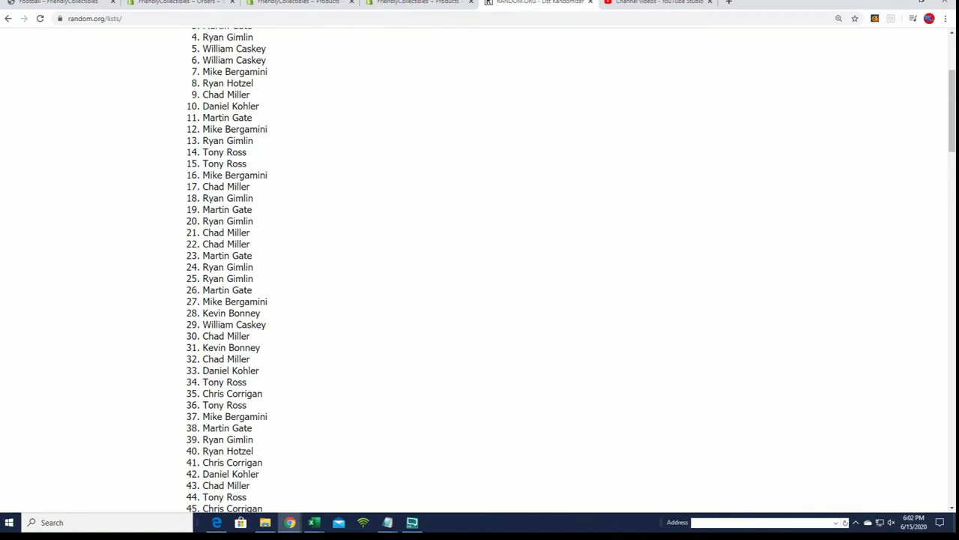
{"action": "left_click_drag", "start_coordinate": [948, 105], "coordinate": [949, 463]}
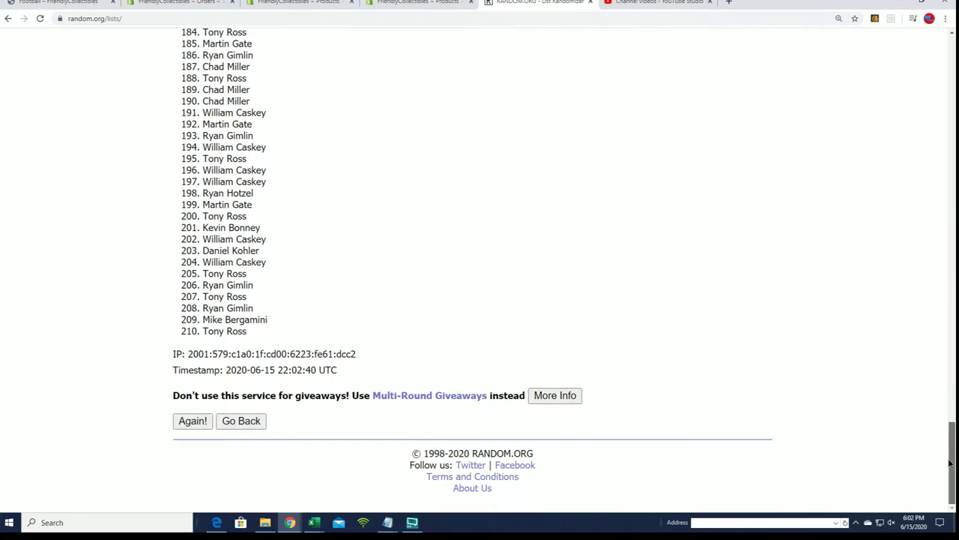
{"action": "left_click", "coordinate": [192, 424]}
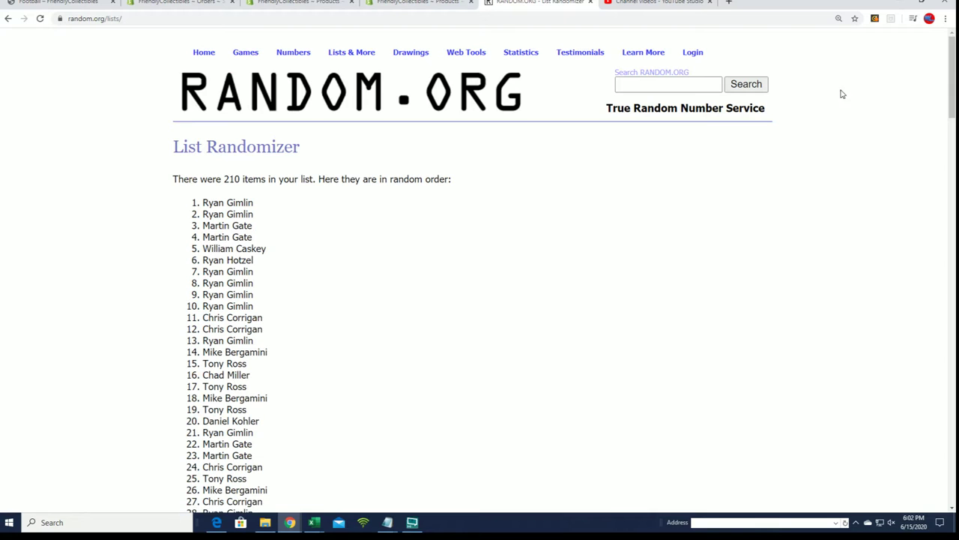
{"action": "left_click_drag", "start_coordinate": [951, 83], "coordinate": [948, 510]}
{"action": "left_click", "coordinate": [201, 422]}
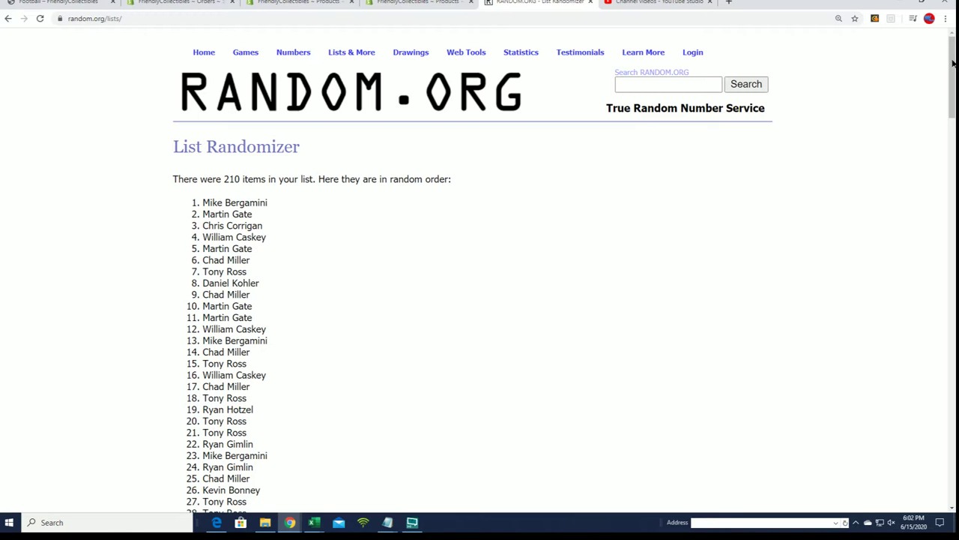
{"action": "left_click_drag", "start_coordinate": [949, 60], "coordinate": [909, 453]}
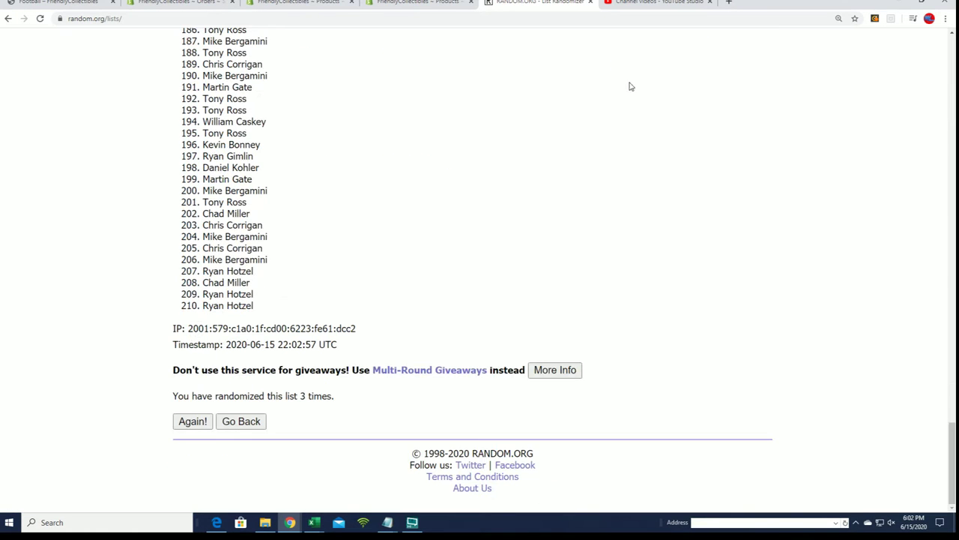
{"action": "left_click", "coordinate": [189, 421]}
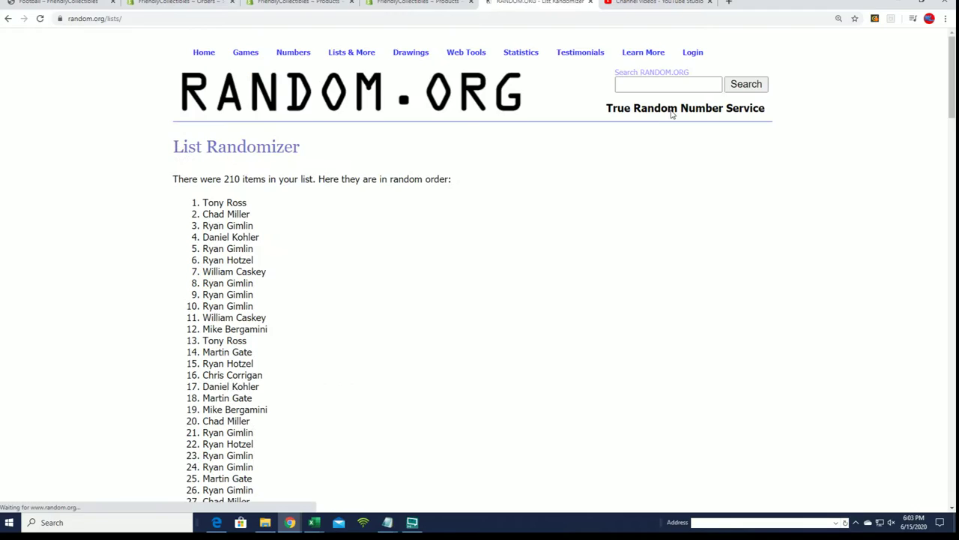
{"action": "left_click_drag", "start_coordinate": [948, 63], "coordinate": [936, 449]}
{"action": "left_click", "coordinate": [192, 422]}
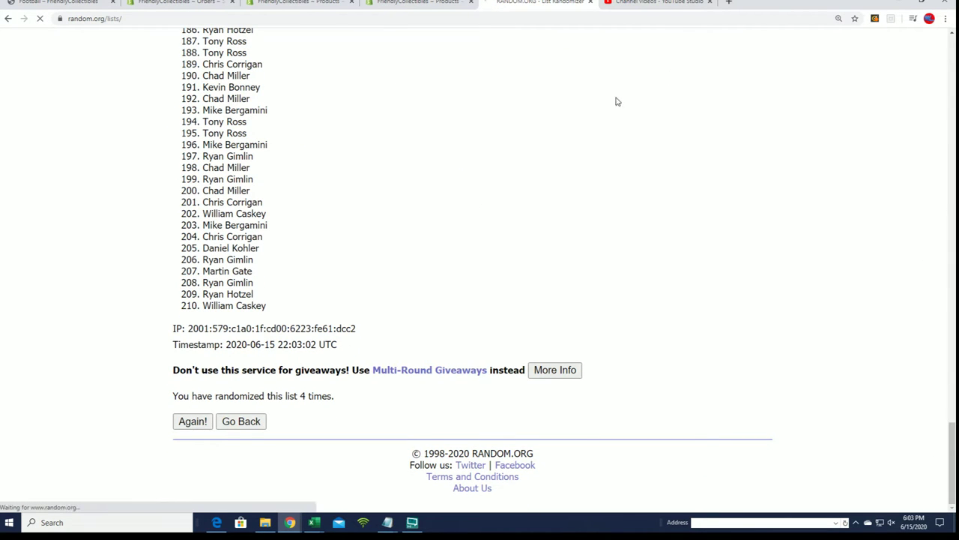
{"action": "left_click_drag", "start_coordinate": [948, 83], "coordinate": [915, 465]}
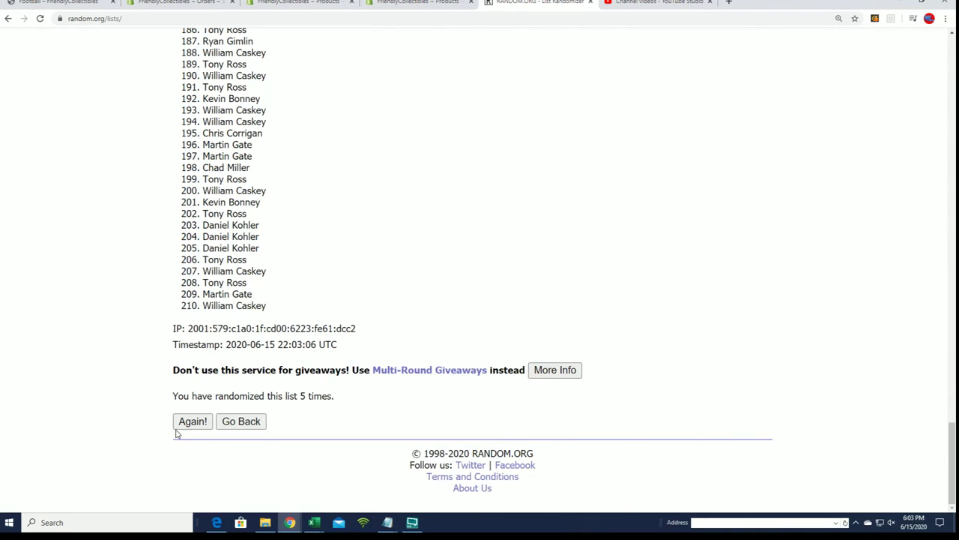
{"action": "left_click", "coordinate": [180, 424]}
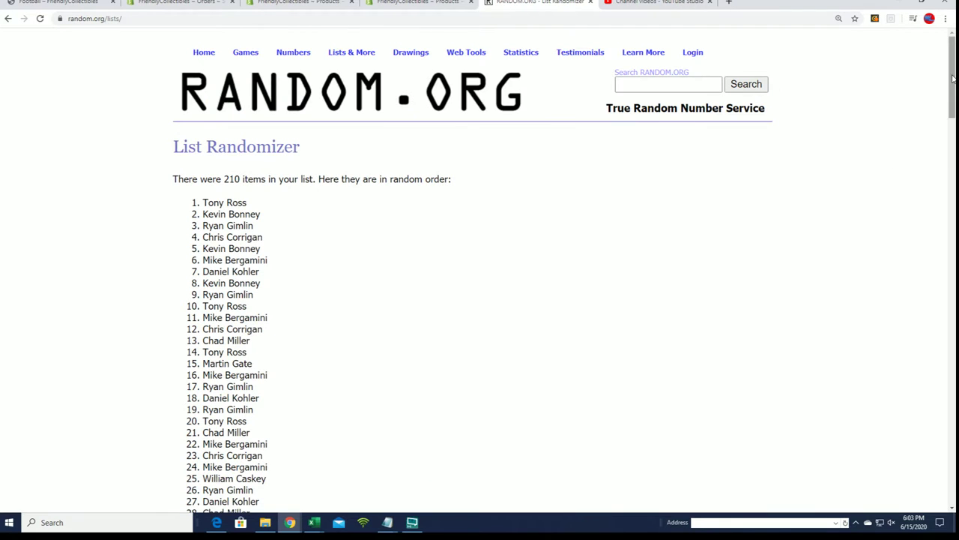
{"action": "left_click_drag", "start_coordinate": [954, 79], "coordinate": [467, 514]}
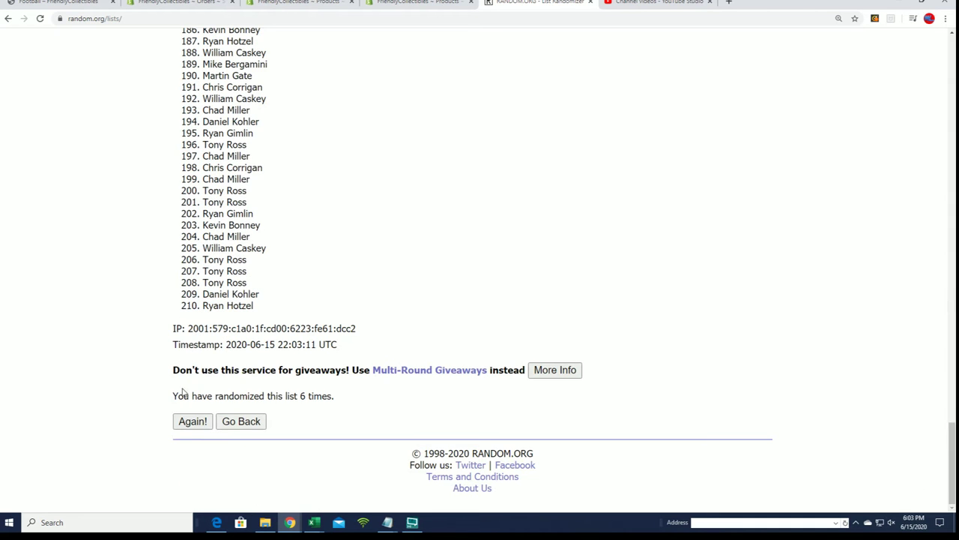
{"action": "left_click", "coordinate": [191, 421]}
Copy the entire randomized list of owner names
{"action": "scroll", "coordinate": [390, 150], "scroll_direction": "down", "scroll_amount": 2}
{"action": "left_click_drag", "start_coordinate": [217, 103], "coordinate": [287, 304]}
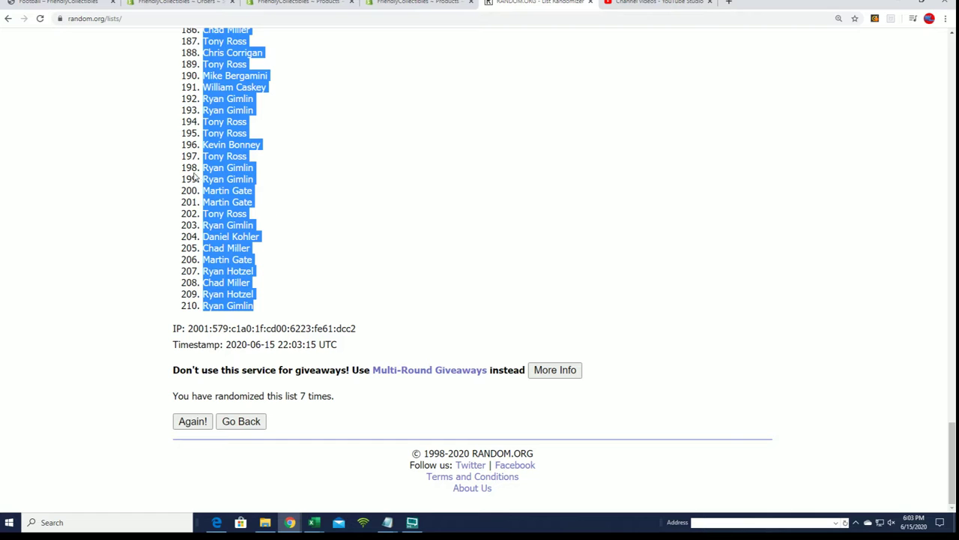
{"action": "right_click", "coordinate": [223, 144]}
{"action": "left_click", "coordinate": [241, 154]}
{"action": "left_click_drag", "start_coordinate": [950, 463], "coordinate": [952, 84]}
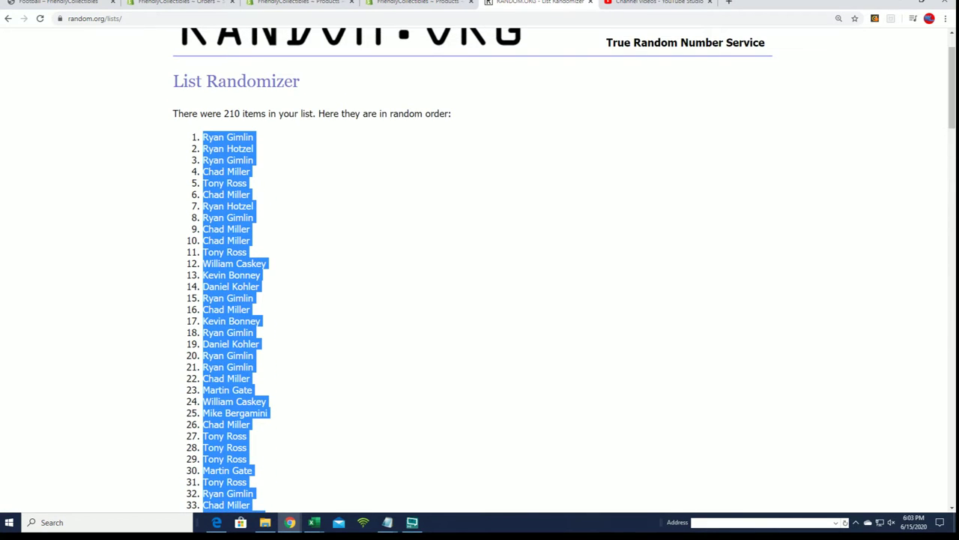
Highlight the Box ID value 20GRMULTIJERS103 in the Notepad header line
{"action": "key", "text": "alt+Tab"}
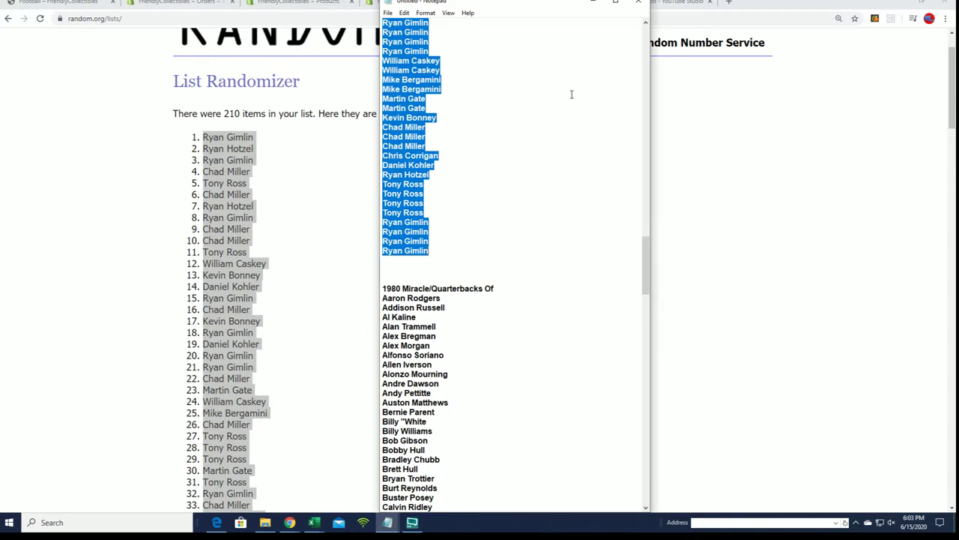
{"action": "scroll", "coordinate": [514, 150], "scroll_direction": "up", "scroll_amount": 6}
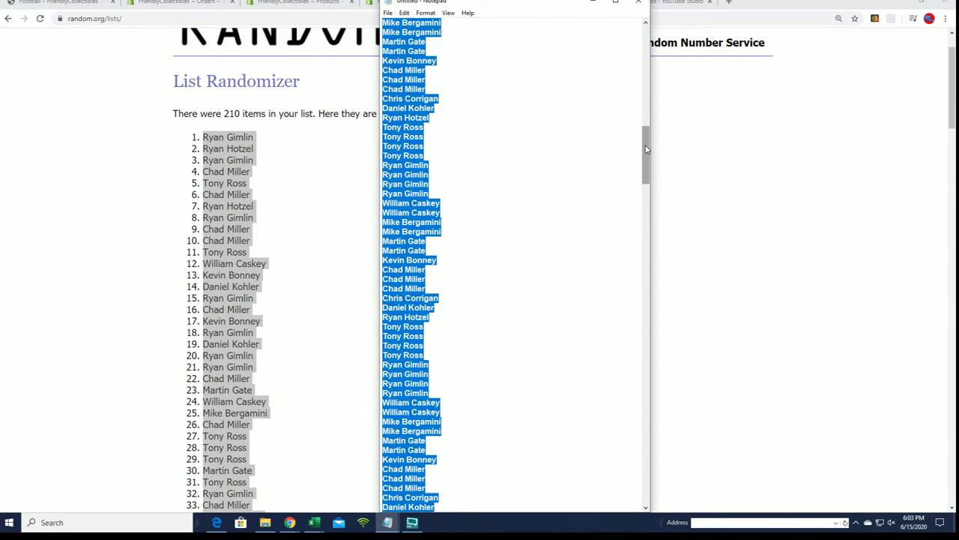
{"action": "left_click_drag", "start_coordinate": [646, 150], "coordinate": [663, 50]}
{"action": "left_click_drag", "start_coordinate": [491, 33], "coordinate": [418, 32]}
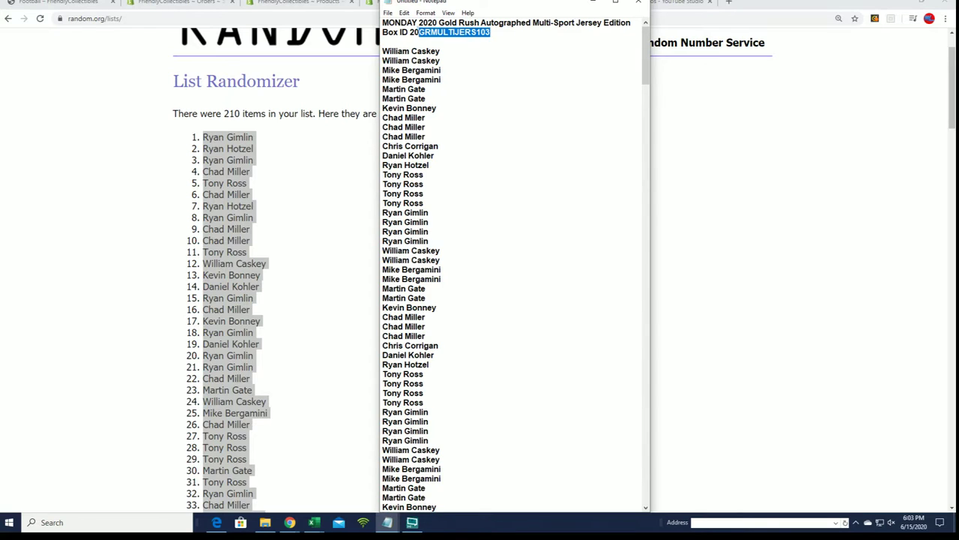
{"action": "left_click", "coordinate": [494, 32]}
{"action": "left_click_drag", "start_coordinate": [492, 32], "coordinate": [415, 32]}
Scroll through the owner list and select the first block of twenty names
{"action": "scroll", "coordinate": [443, 349], "scroll_direction": "down", "scroll_amount": 3}
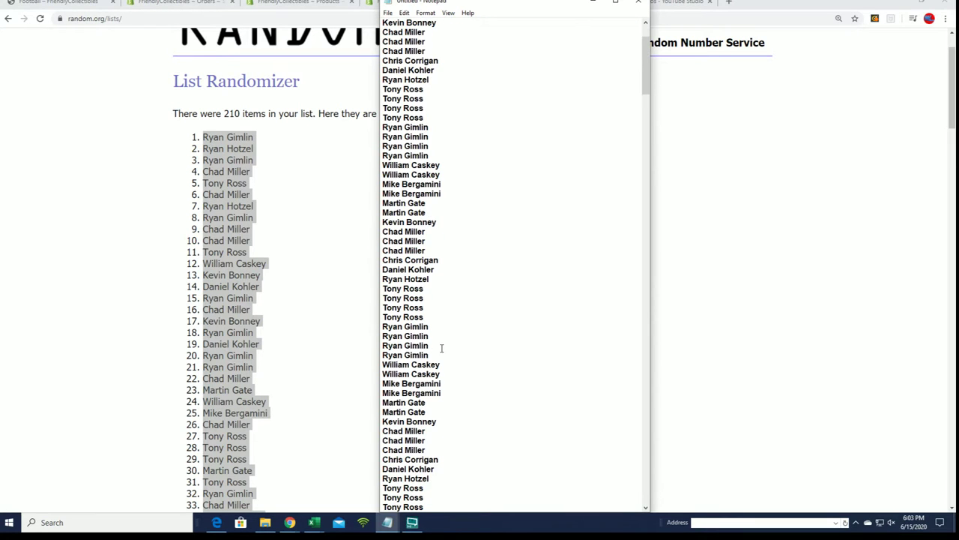
{"action": "scroll", "coordinate": [435, 349], "scroll_direction": "down", "scroll_amount": 13}
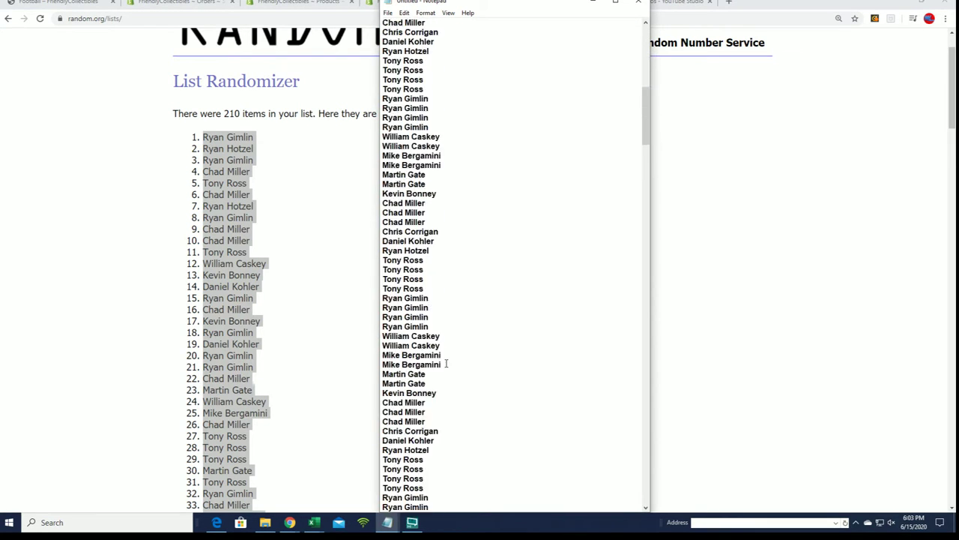
{"action": "scroll", "coordinate": [444, 370], "scroll_direction": "down", "scroll_amount": 3}
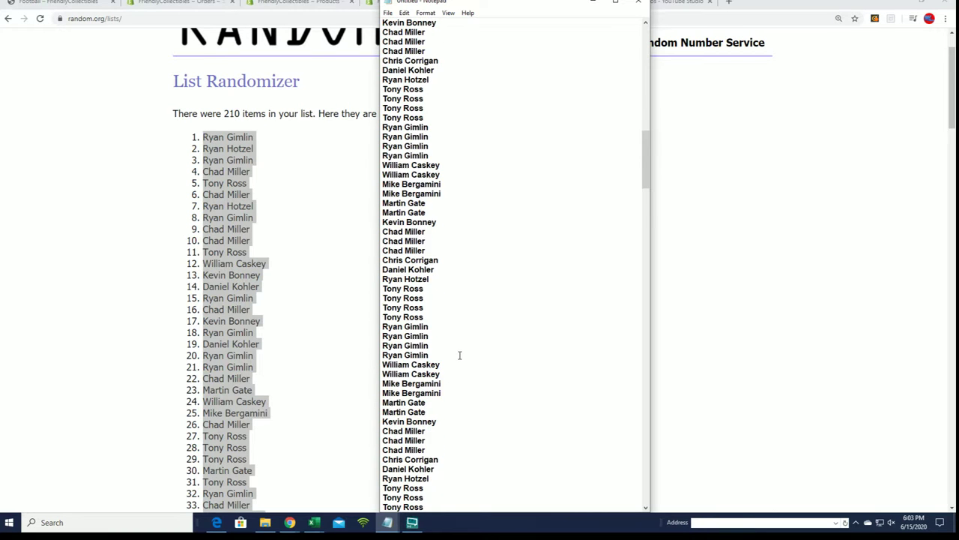
{"action": "left_click_drag", "start_coordinate": [643, 155], "coordinate": [670, 46]}
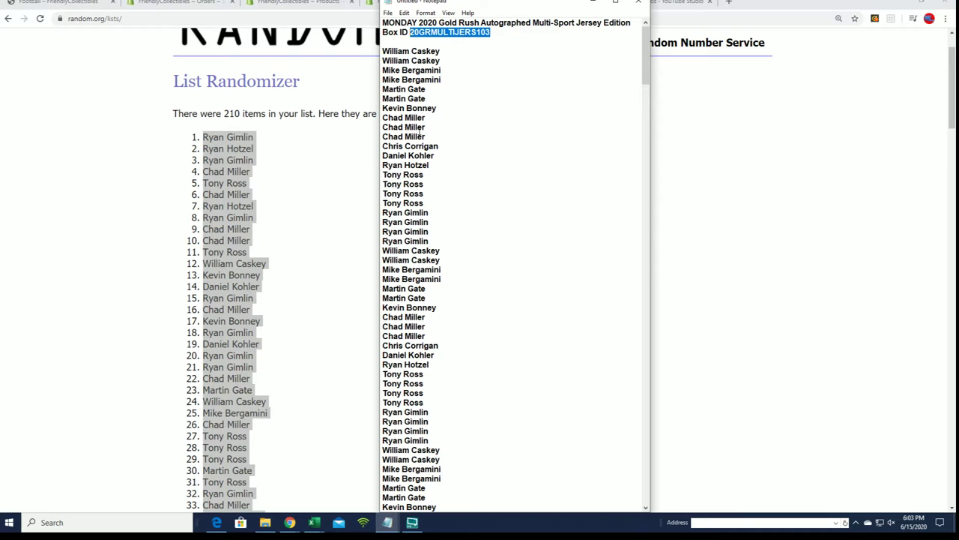
{"action": "left_click_drag", "start_coordinate": [432, 240], "coordinate": [383, 41]}
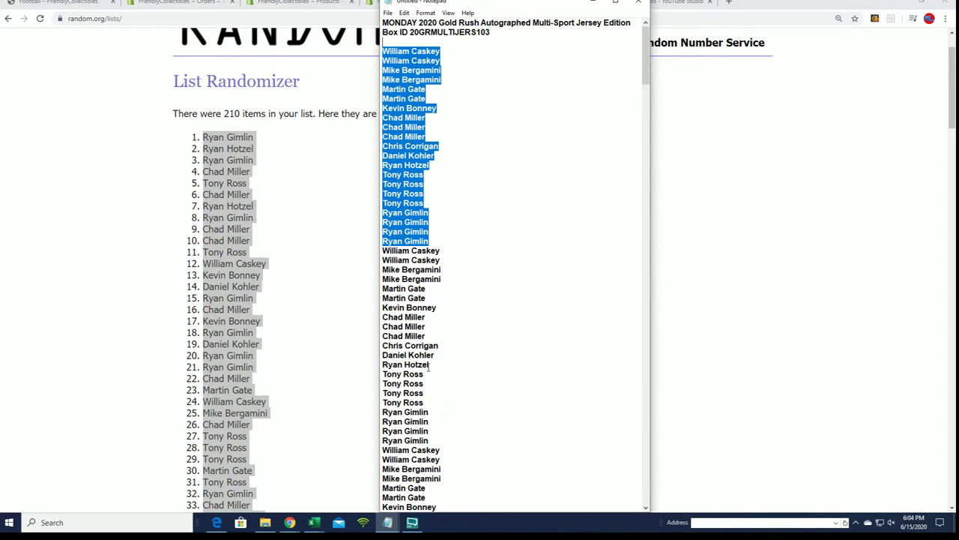
{"action": "scroll", "coordinate": [435, 365], "scroll_direction": "down", "scroll_amount": 13}
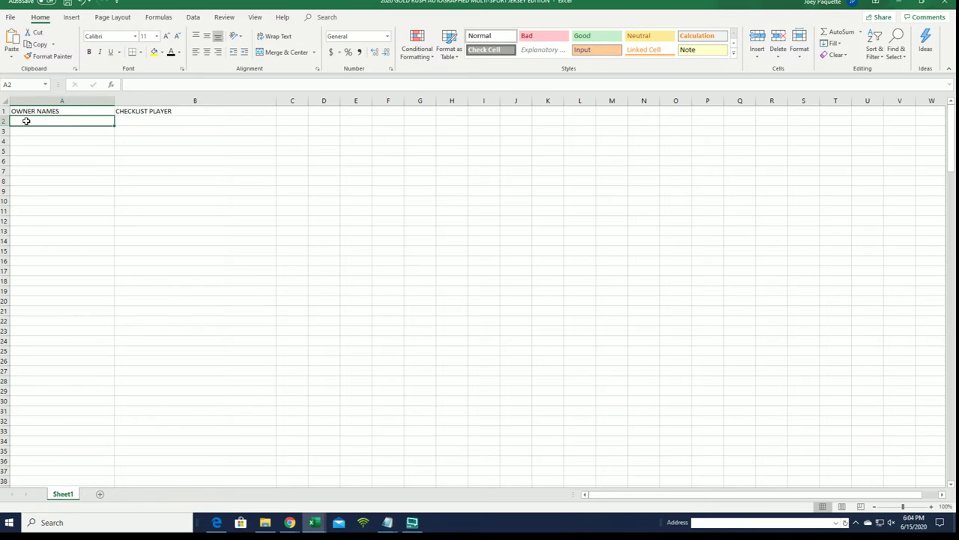
Paste the randomized owner names into A2 as plain text via Paste Special
{"action": "right_click", "coordinate": [27, 120]}
{"action": "left_click", "coordinate": [61, 178]}
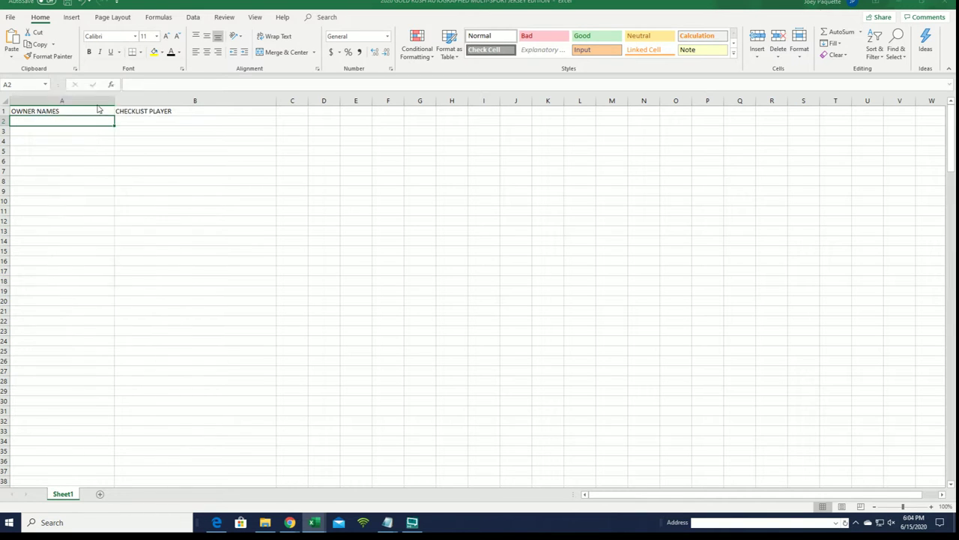
{"action": "left_click", "coordinate": [45, 123]}
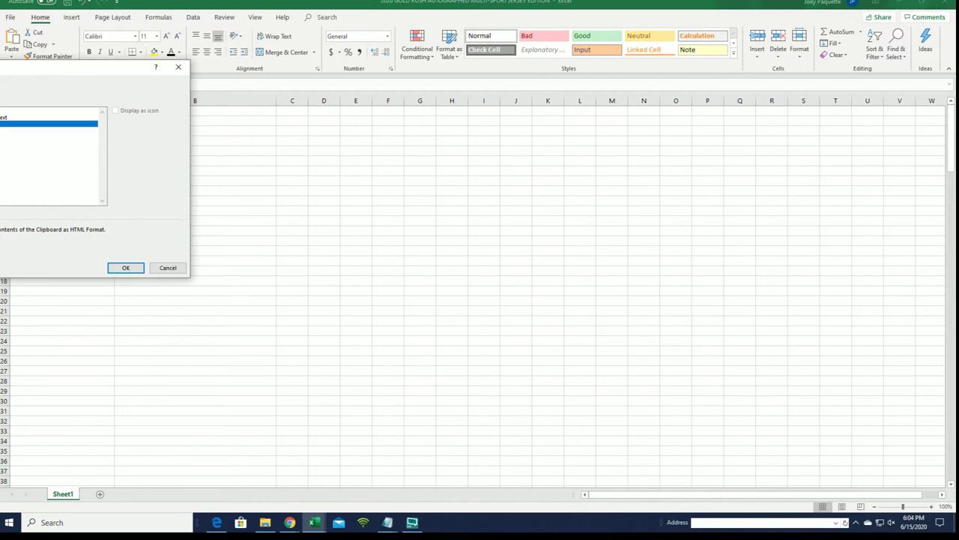
{"action": "left_click", "coordinate": [126, 268]}
Narrow column A to fit the names and zoom the sheet in
{"action": "left_click", "coordinate": [77, 100]}
{"action": "left_click_drag", "start_coordinate": [114, 100], "coordinate": [76, 101]}
{"action": "left_click", "coordinate": [110, 122]}
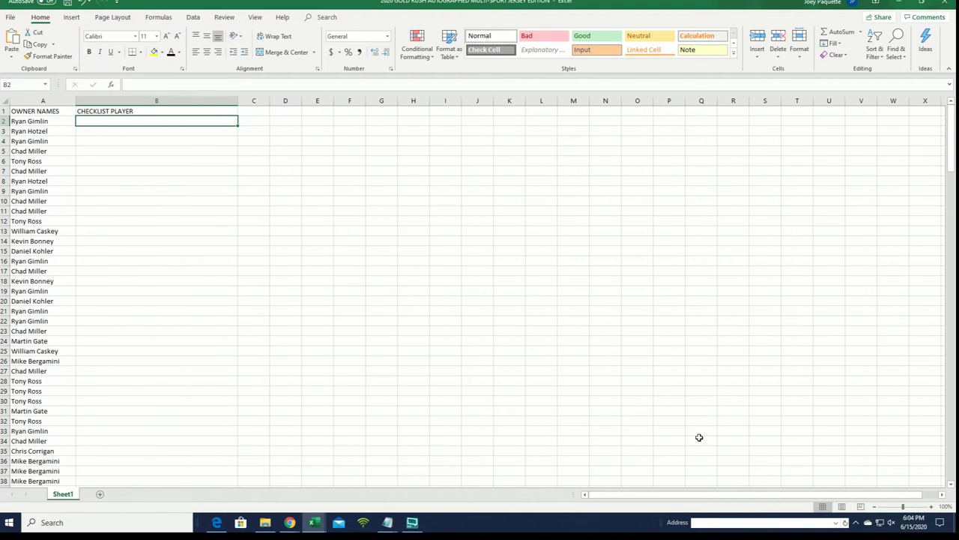
{"action": "left_click", "coordinate": [931, 508]}
{"action": "left_click", "coordinate": [931, 508]}
{"action": "left_click", "coordinate": [931, 508]}
{"action": "left_click", "coordinate": [931, 508]}
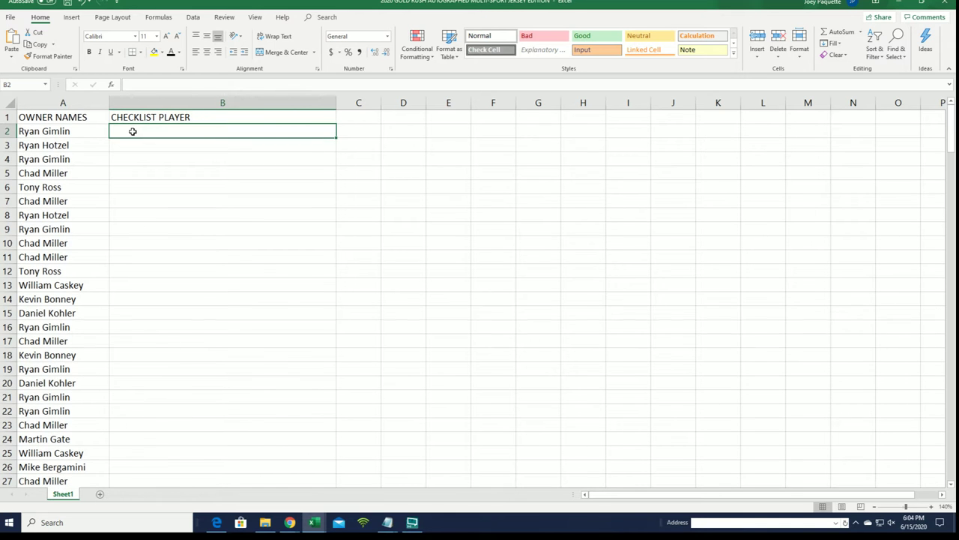
Highlight Box ID 20GRMULTIJERS103 in Notepad and reload an empty List Randomizer form
{"action": "key", "text": "alt+Tab"}
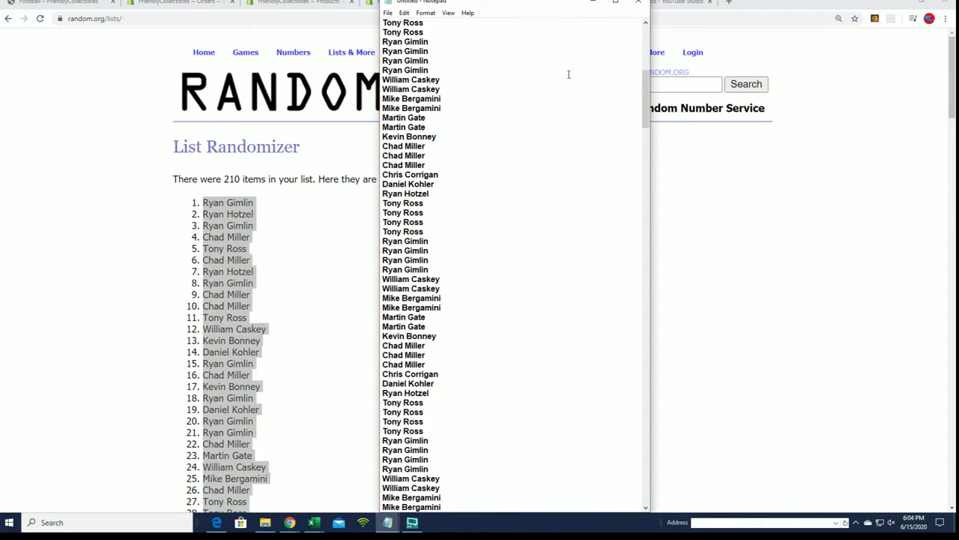
{"action": "left_click_drag", "start_coordinate": [646, 99], "coordinate": [646, 55]}
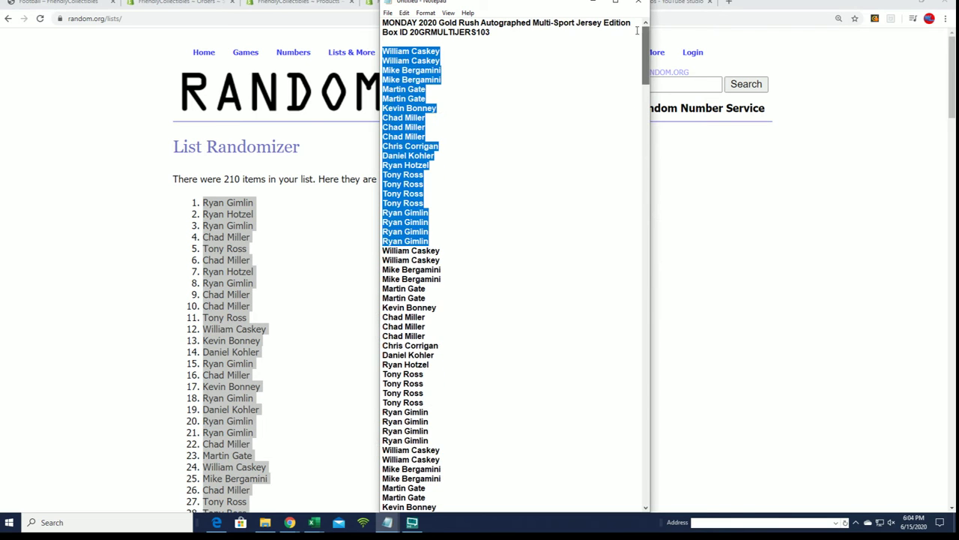
{"action": "left_click", "coordinate": [458, 76]}
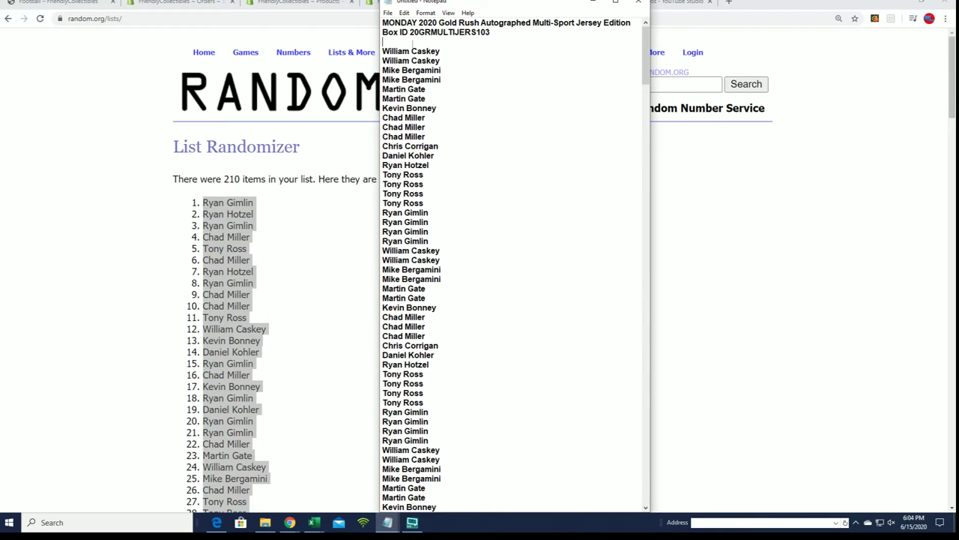
{"action": "double_click", "coordinate": [411, 32]}
{"action": "key", "text": "alt+Tab"}
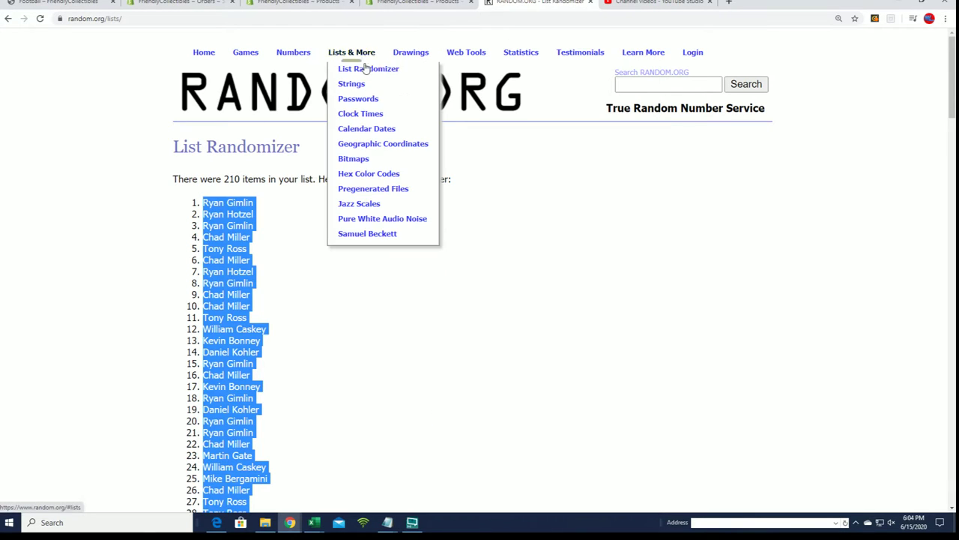
{"action": "left_click", "coordinate": [365, 69]}
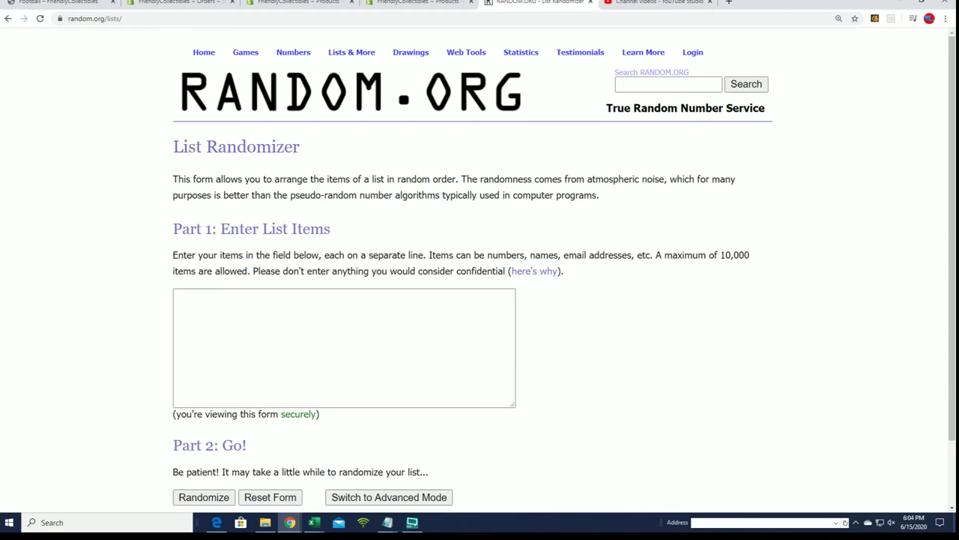
Select the checklist player list starting at 1980 Miracle/Quarterbacks Of in Notepad
{"action": "key", "text": "alt+Tab"}
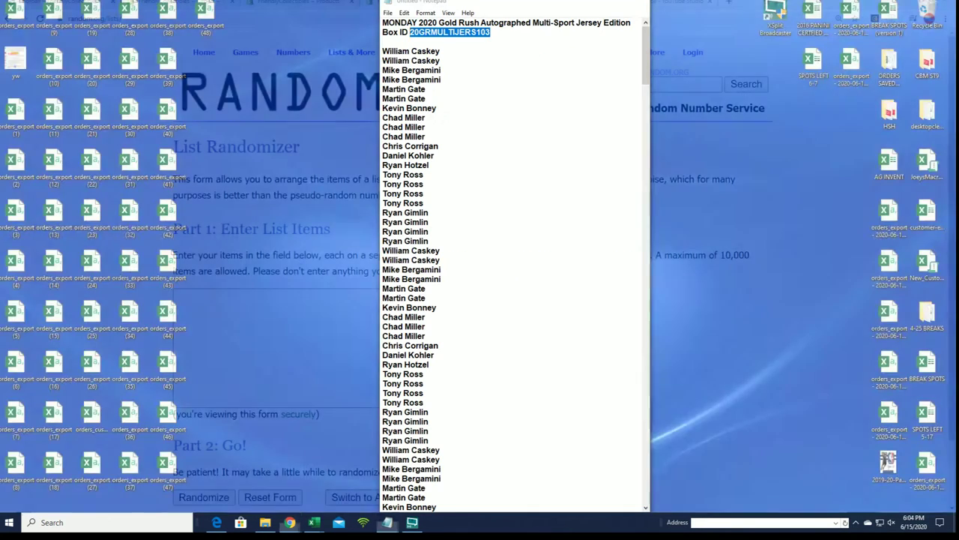
{"action": "scroll", "coordinate": [500, 121], "scroll_direction": "down", "scroll_amount": 20}
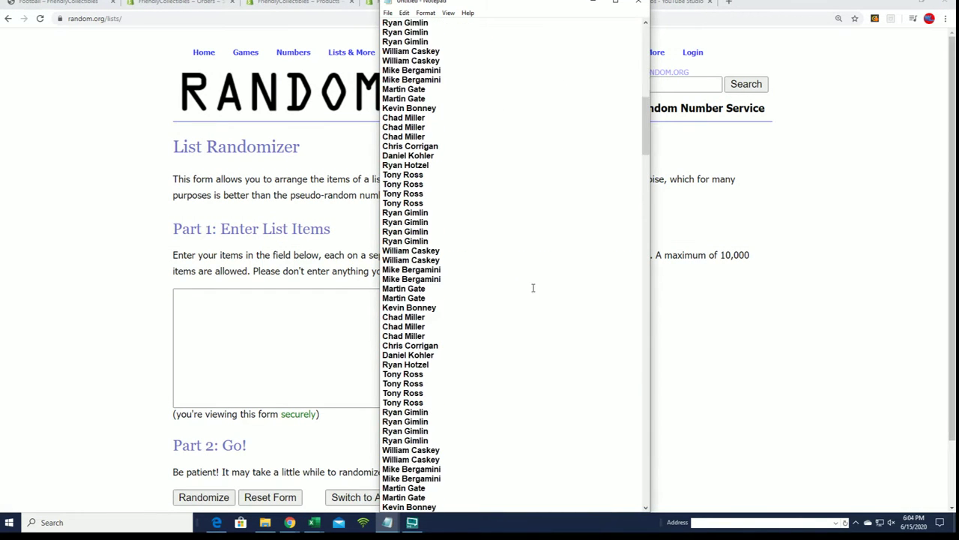
{"action": "scroll", "coordinate": [523, 288], "scroll_direction": "down", "scroll_amount": 15}
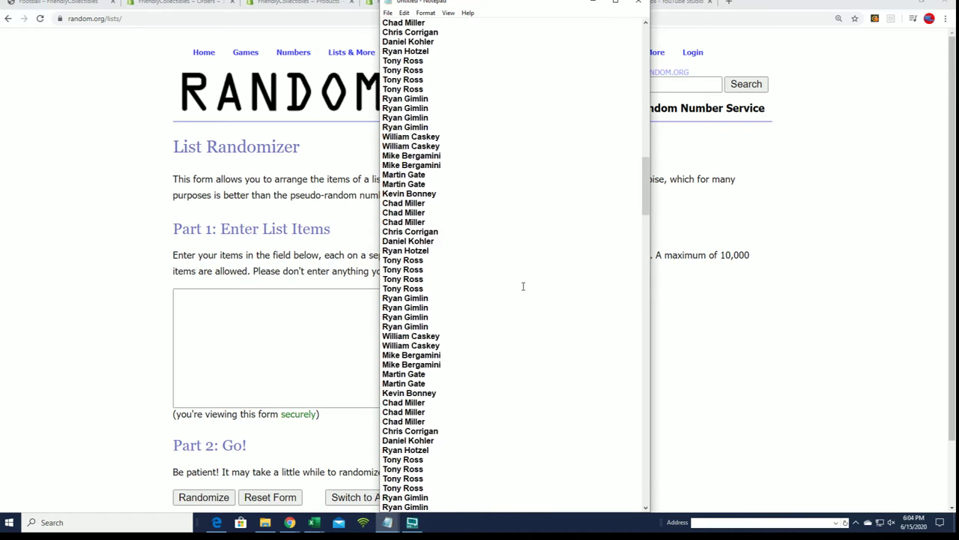
{"action": "scroll", "coordinate": [516, 285], "scroll_direction": "down", "scroll_amount": 15}
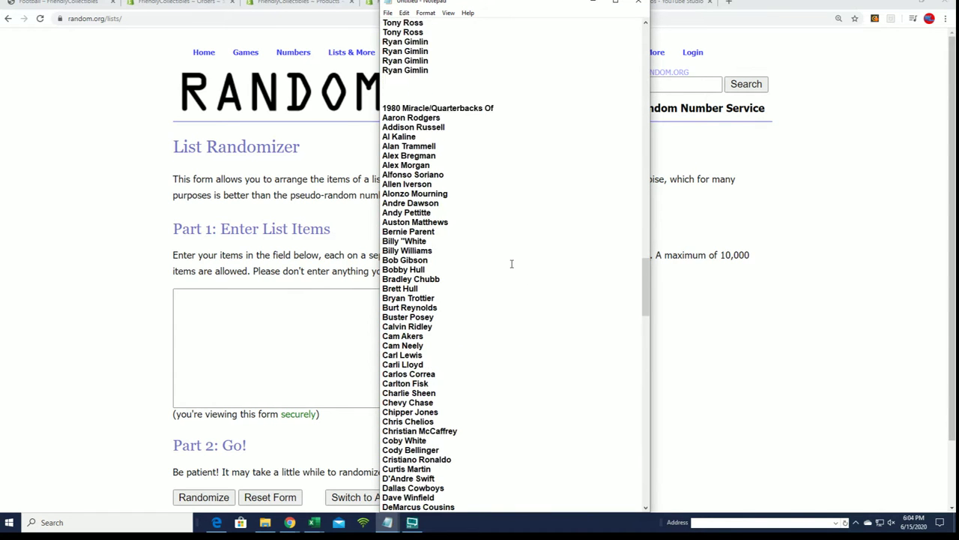
{"action": "left_click_drag", "start_coordinate": [381, 49], "coordinate": [460, 528]}
{"action": "right_click", "coordinate": [401, 293]}
Copy the selected checklist players and paste them into the List Randomizer box
{"action": "left_click", "coordinate": [427, 323]}
{"action": "left_click", "coordinate": [262, 314]}
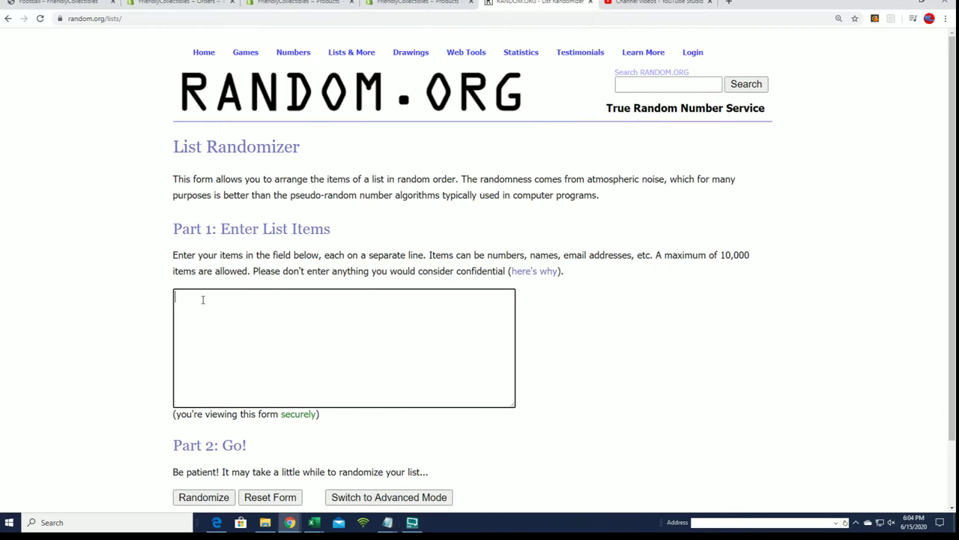
{"action": "right_click", "coordinate": [198, 299]}
{"action": "left_click", "coordinate": [227, 379]}
{"action": "scroll", "coordinate": [690, 300], "scroll_direction": "down", "scroll_amount": 2}
Randomize the 210 player names seven times
{"action": "left_click", "coordinate": [203, 420]}
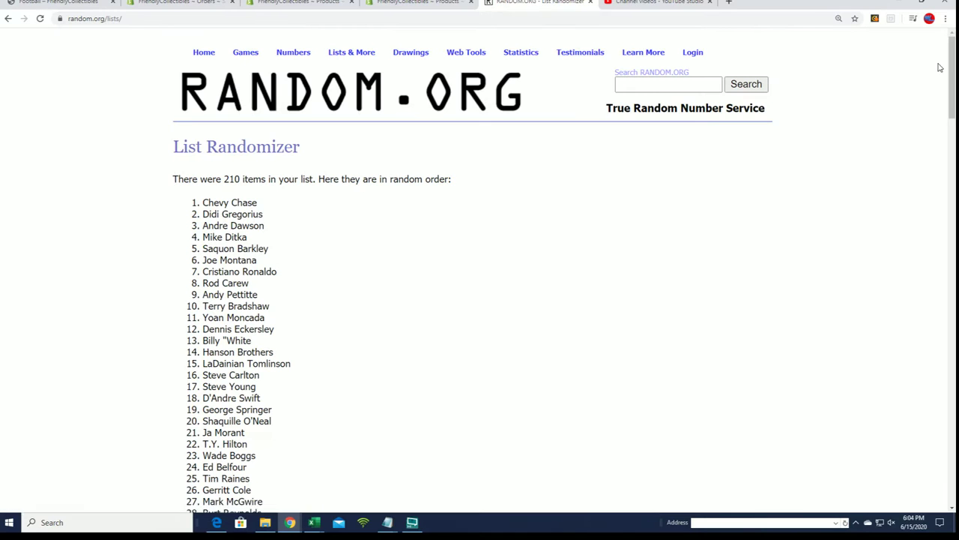
{"action": "left_click_drag", "start_coordinate": [946, 66], "coordinate": [936, 459]}
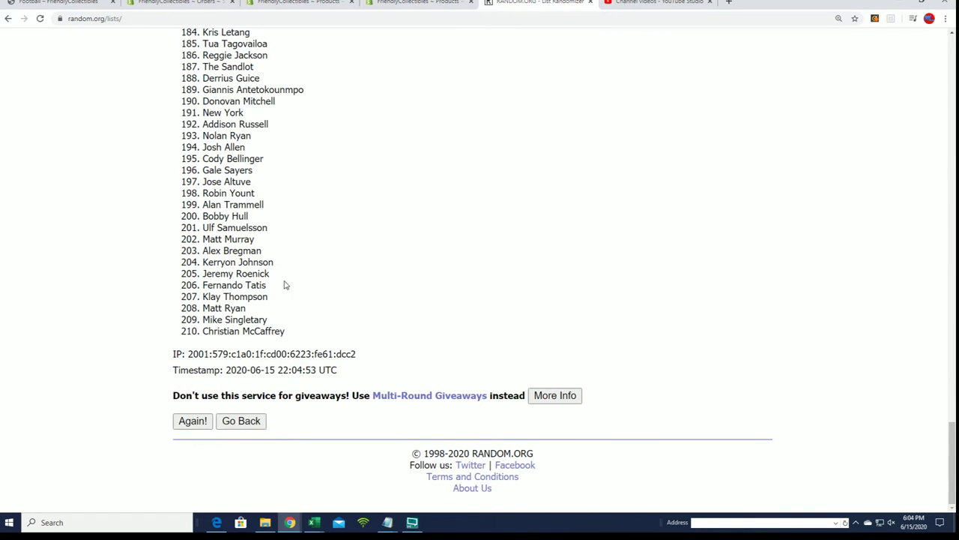
{"action": "left_click", "coordinate": [192, 420]}
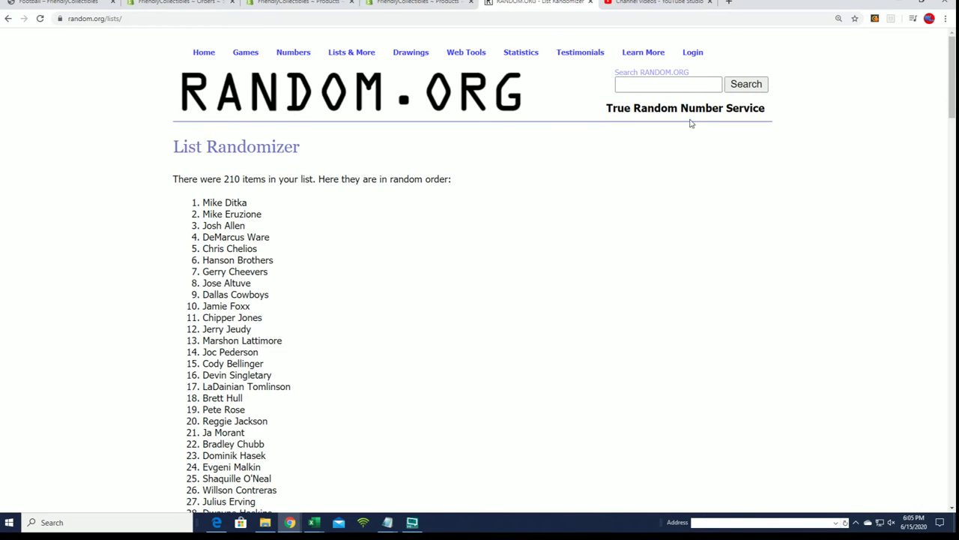
{"action": "left_click_drag", "start_coordinate": [952, 66], "coordinate": [922, 482]}
{"action": "left_click", "coordinate": [192, 423]}
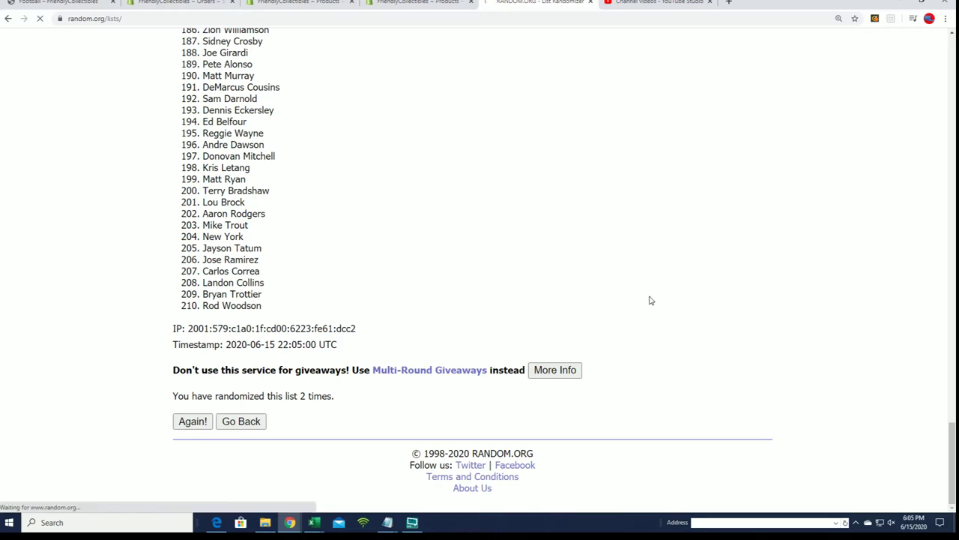
{"action": "left_click_drag", "start_coordinate": [952, 60], "coordinate": [940, 454]}
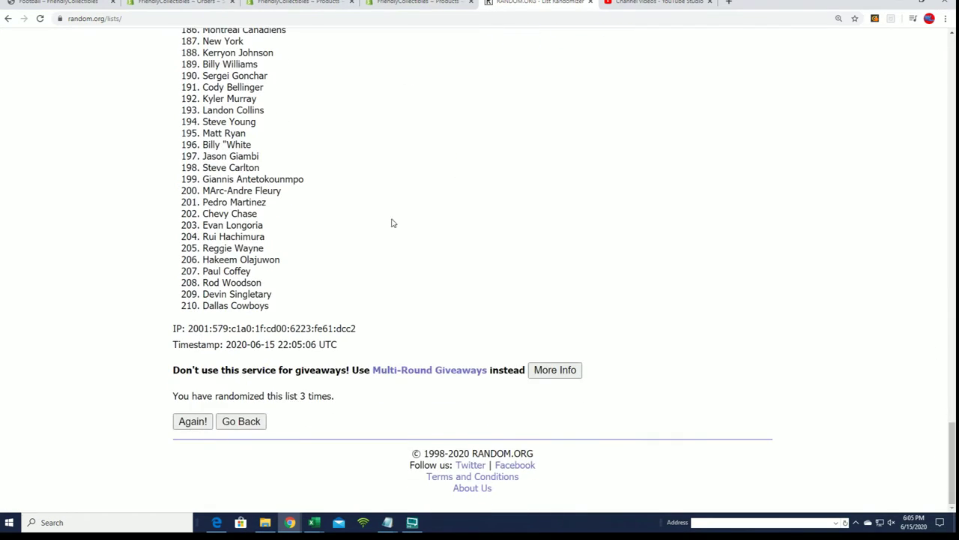
{"action": "left_click", "coordinate": [192, 421]}
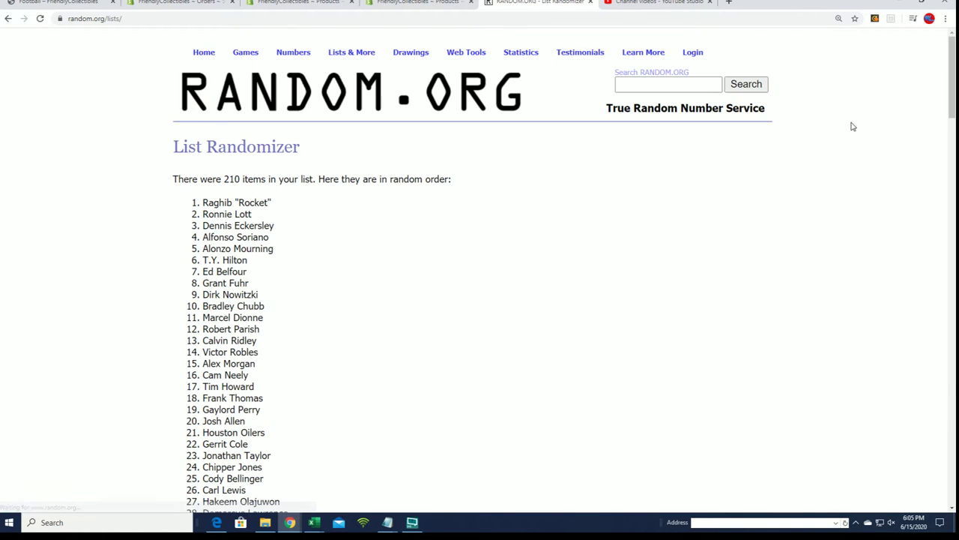
{"action": "left_click_drag", "start_coordinate": [951, 60], "coordinate": [938, 453]}
{"action": "left_click", "coordinate": [182, 420]}
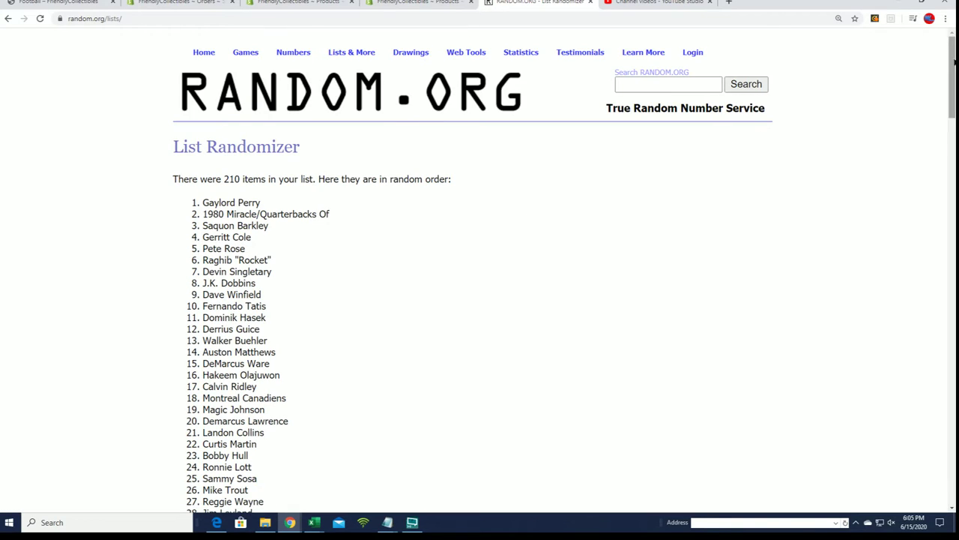
{"action": "left_click_drag", "start_coordinate": [954, 64], "coordinate": [951, 435]}
{"action": "left_click", "coordinate": [199, 480]}
{"action": "left_click_drag", "start_coordinate": [950, 46], "coordinate": [950, 431]}
{"action": "scroll", "coordinate": [468, 428], "scroll_direction": "down", "scroll_amount": 1}
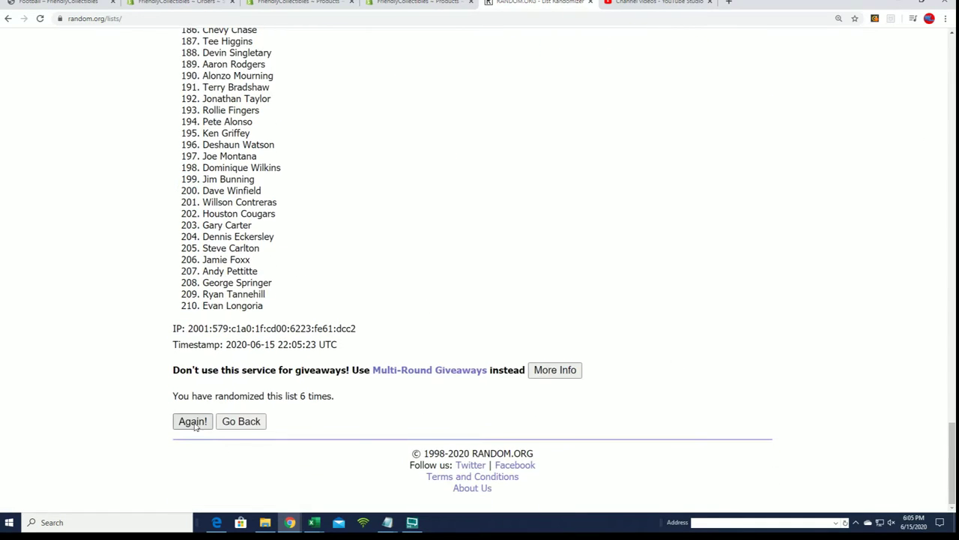
{"action": "left_click", "coordinate": [194, 422]}
Copy the whole reshuffled player list
{"action": "scroll", "coordinate": [464, 160], "scroll_direction": "down", "scroll_amount": 2}
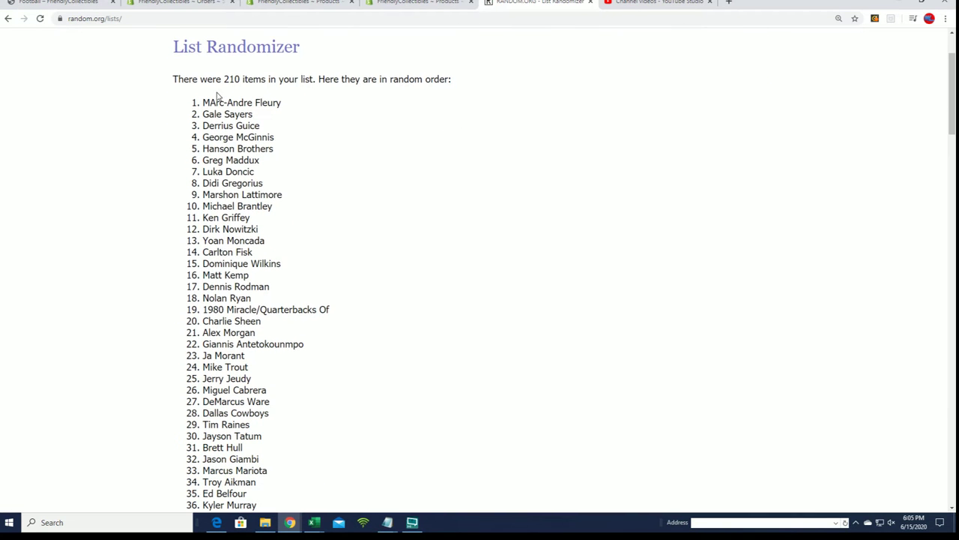
{"action": "left_click_drag", "start_coordinate": [204, 92], "coordinate": [292, 375]}
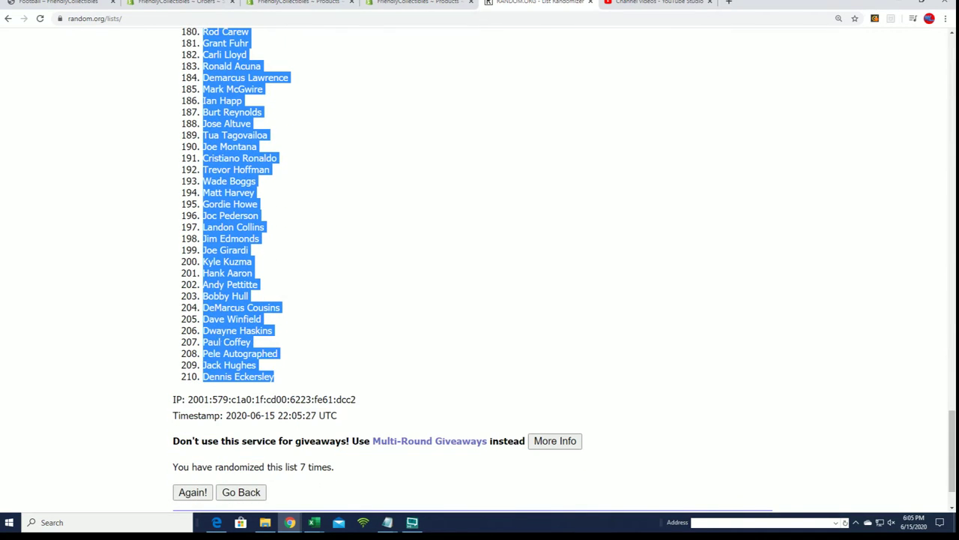
{"action": "right_click", "coordinate": [222, 336]}
{"action": "left_click", "coordinate": [255, 345]}
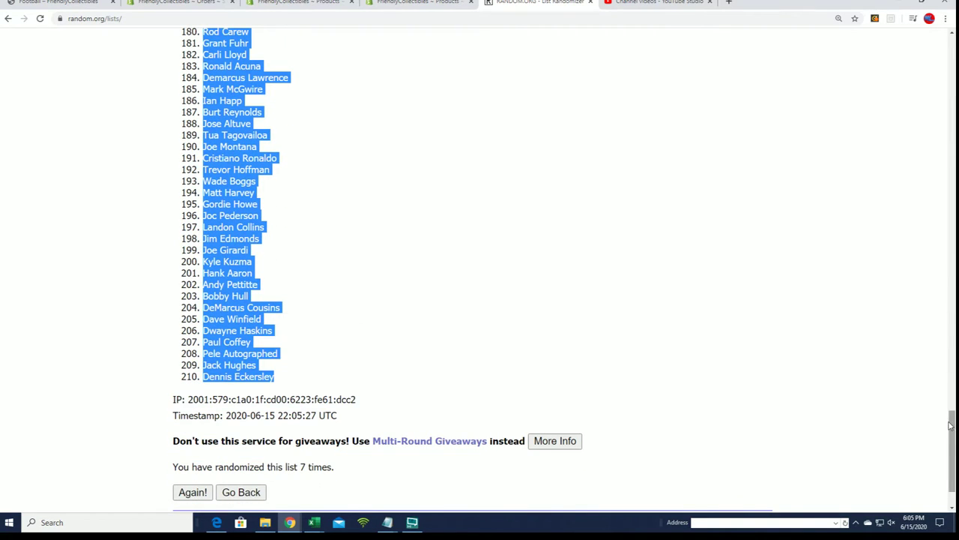
Paste the shuffled player names into B2 as plain text via Paste Special
{"action": "left_click_drag", "start_coordinate": [949, 426], "coordinate": [891, 73]}
{"action": "key", "text": "alt+Tab"}
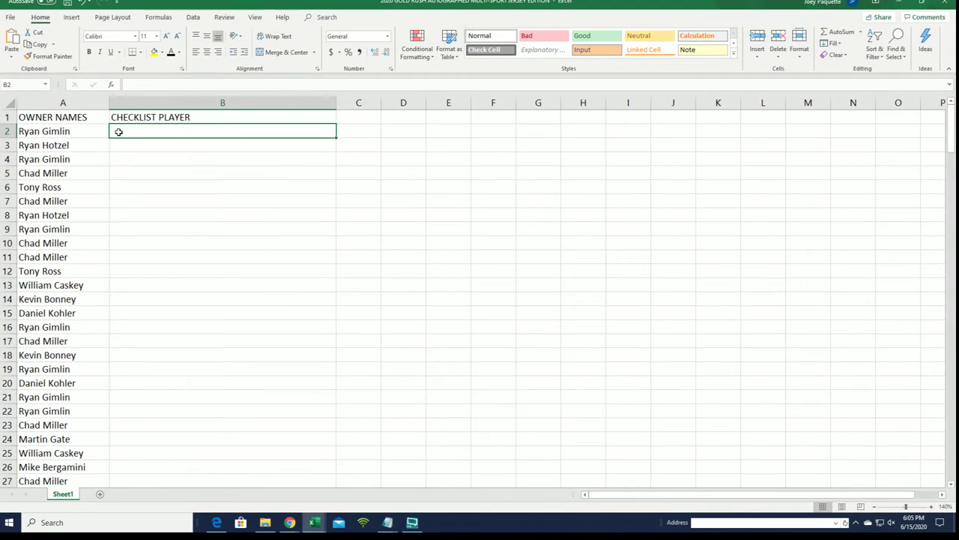
{"action": "right_click", "coordinate": [121, 129]}
{"action": "left_click", "coordinate": [156, 186]}
{"action": "left_click", "coordinate": [81, 133]}
{"action": "left_click", "coordinate": [226, 275]}
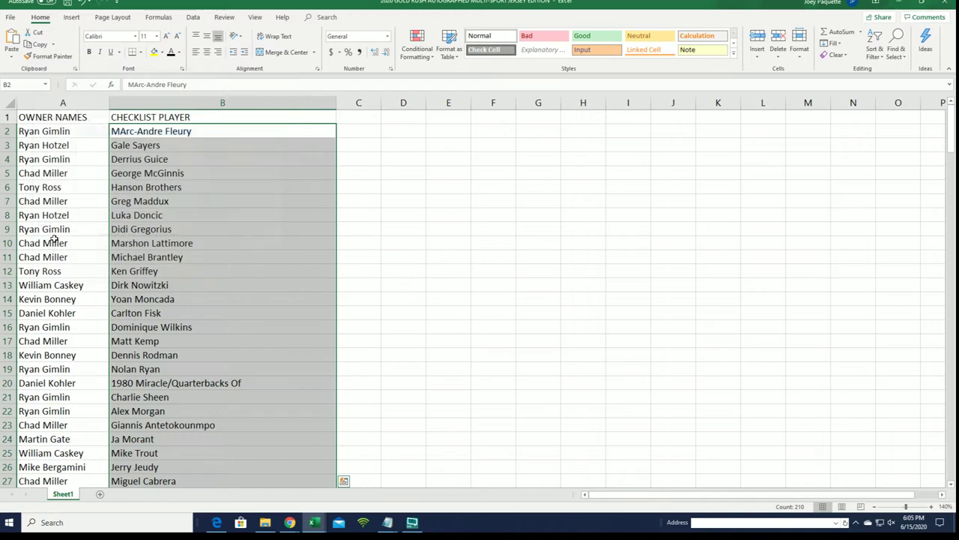
Check the pasted players in B2 and row 12 against their owners
{"action": "left_click", "coordinate": [157, 141]}
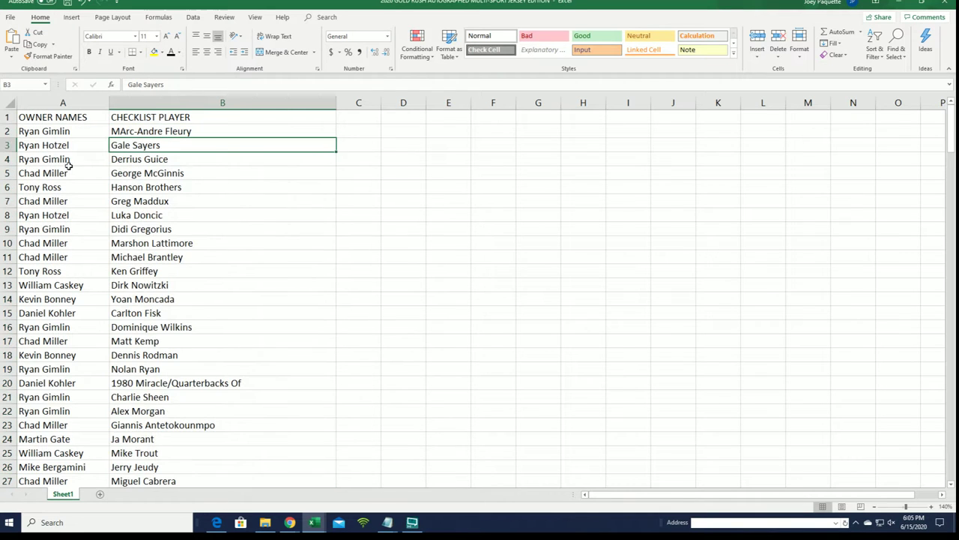
{"action": "left_click", "coordinate": [142, 131]}
{"action": "left_click", "coordinate": [148, 269]}
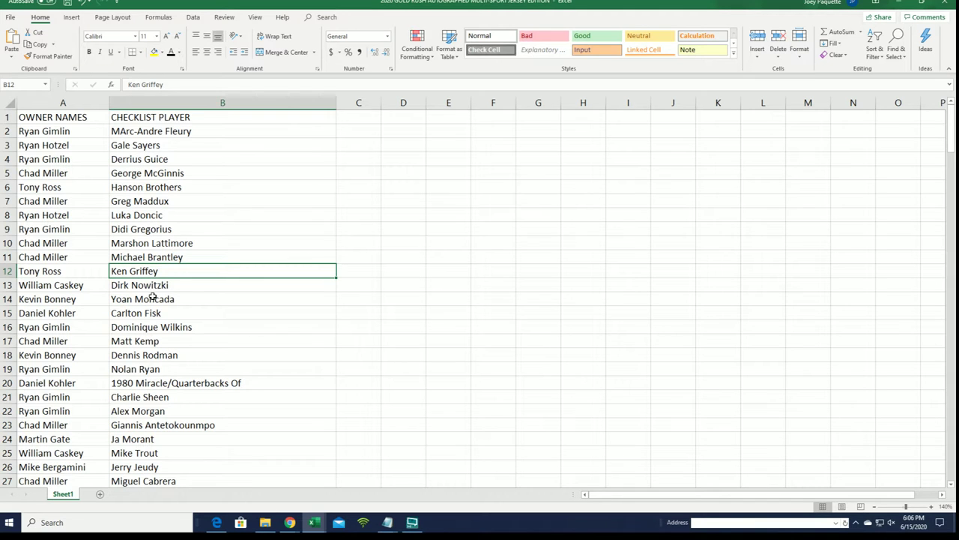
{"action": "scroll", "coordinate": [156, 300], "scroll_direction": "down", "scroll_amount": 1}
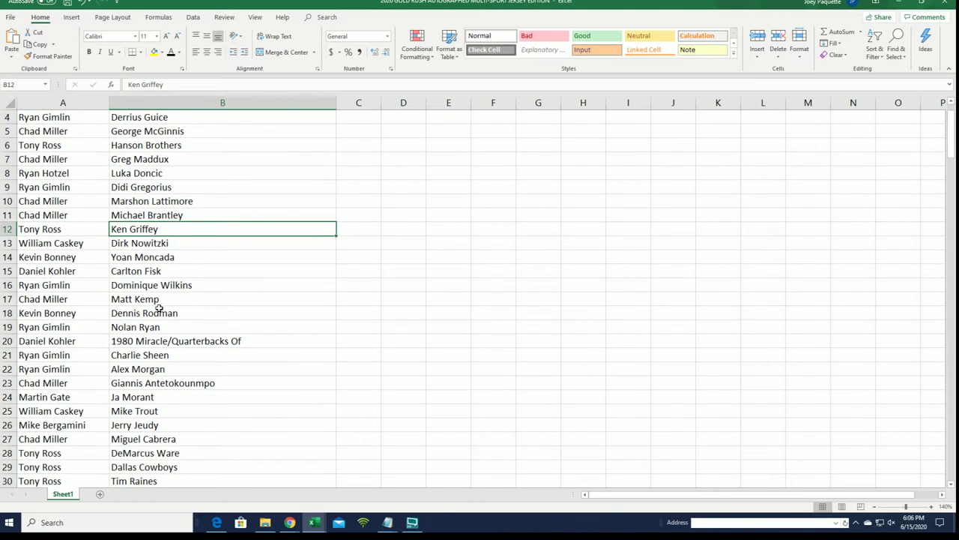
{"action": "left_click", "coordinate": [142, 171]}
{"action": "scroll", "coordinate": [161, 313], "scroll_direction": "down", "scroll_amount": 1}
{"action": "scroll", "coordinate": [162, 313], "scroll_direction": "down", "scroll_amount": 2}
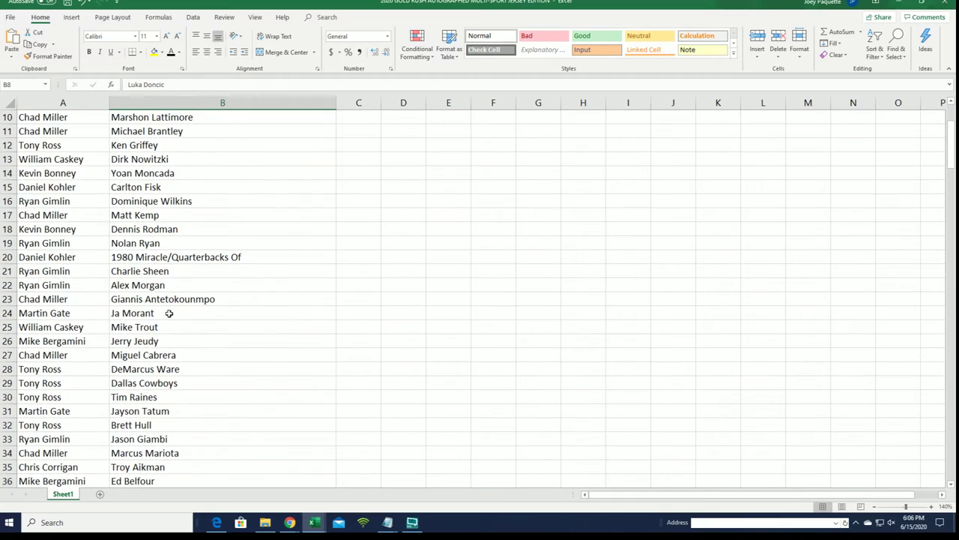
{"action": "left_click", "coordinate": [170, 310]}
{"action": "scroll", "coordinate": [196, 344], "scroll_direction": "down", "scroll_amount": 1}
{"action": "scroll", "coordinate": [196, 343], "scroll_direction": "down", "scroll_amount": 1}
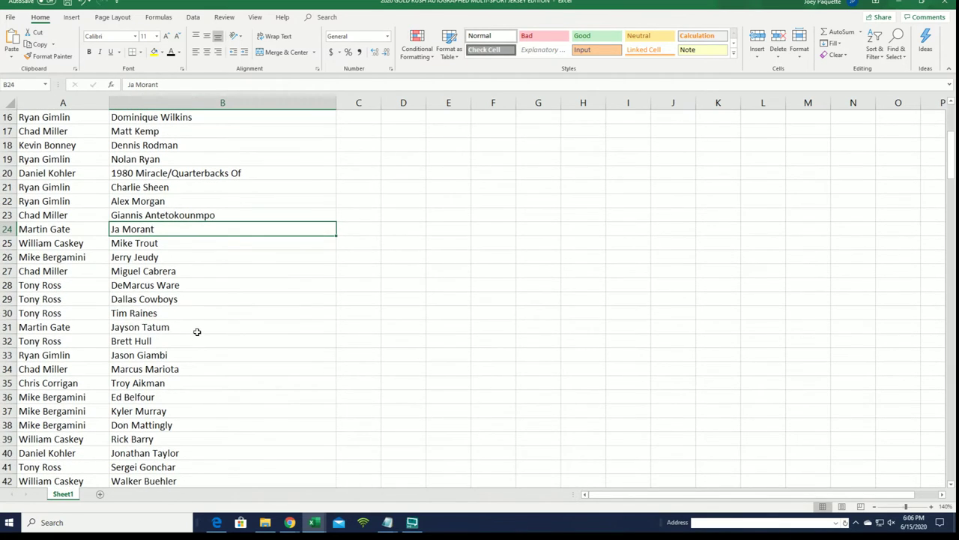
{"action": "left_click", "coordinate": [197, 328]}
{"action": "scroll", "coordinate": [170, 309], "scroll_direction": "down", "scroll_amount": 1}
{"action": "scroll", "coordinate": [180, 360], "scroll_direction": "down", "scroll_amount": 4}
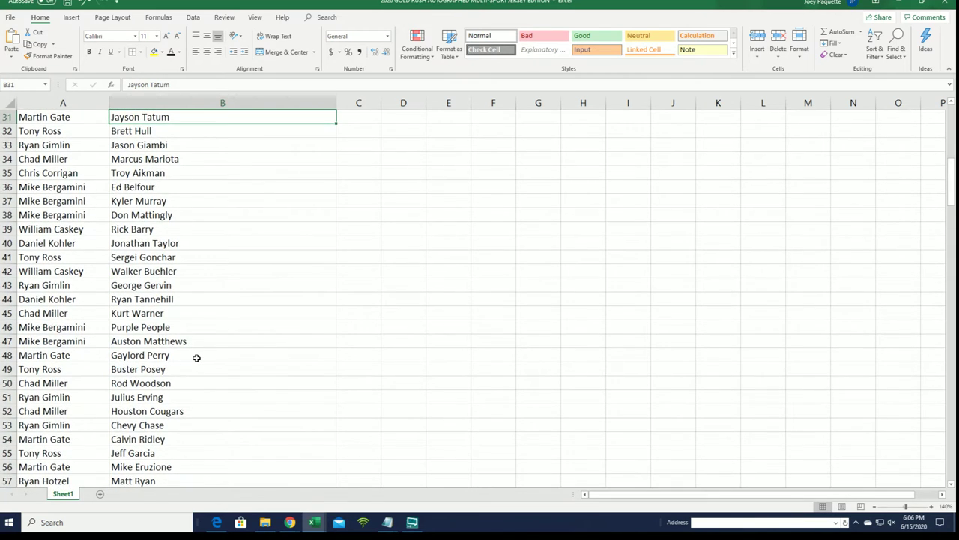
{"action": "scroll", "coordinate": [196, 358], "scroll_direction": "down", "scroll_amount": 3}
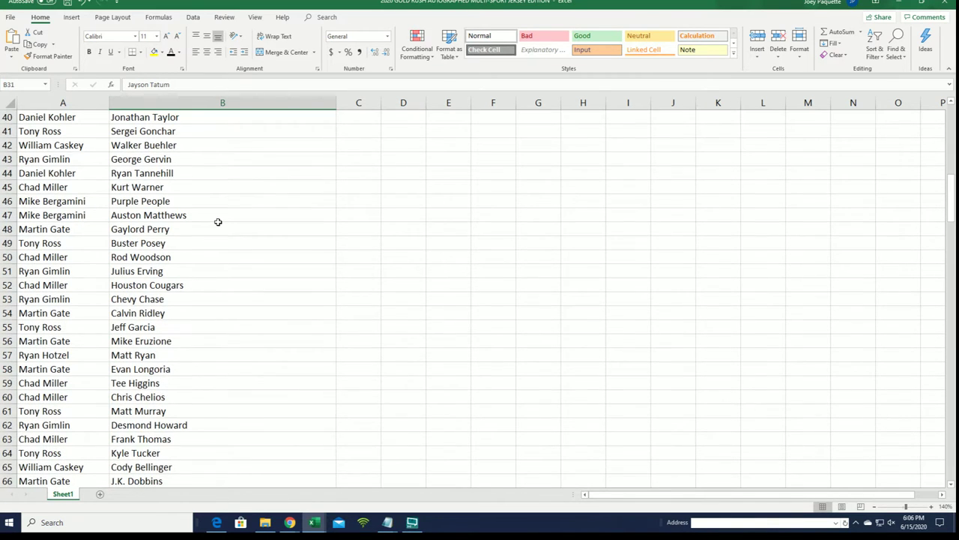
{"action": "left_click", "coordinate": [224, 215]}
{"action": "scroll", "coordinate": [180, 319], "scroll_direction": "down", "scroll_amount": 1}
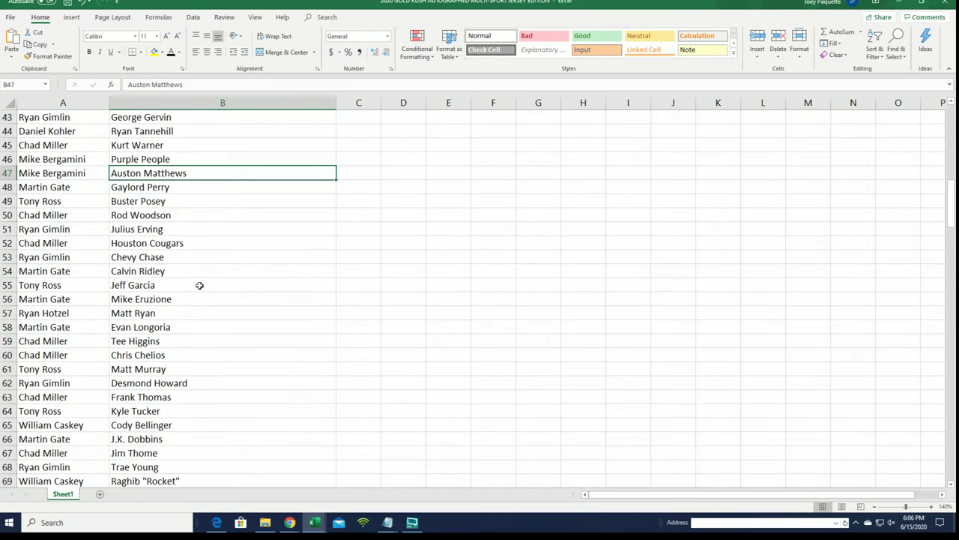
{"action": "scroll", "coordinate": [183, 358], "scroll_direction": "down", "scroll_amount": 3}
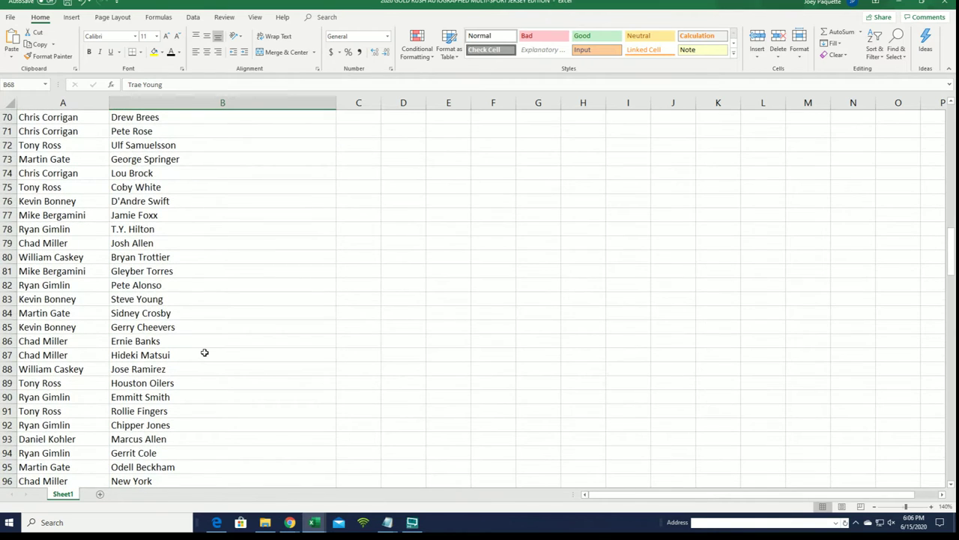
{"action": "left_click", "coordinate": [199, 204]}
{"action": "scroll", "coordinate": [182, 310], "scroll_direction": "down", "scroll_amount": 1}
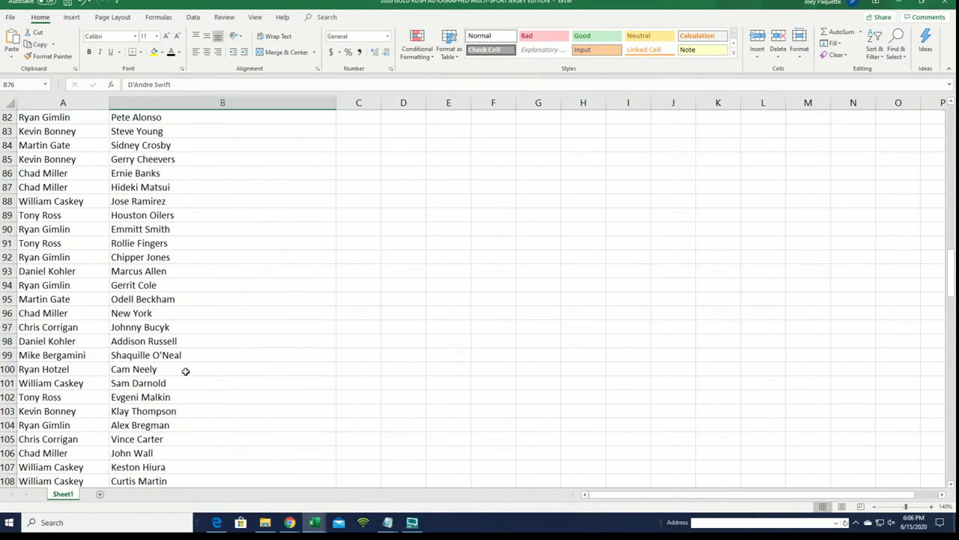
{"action": "scroll", "coordinate": [185, 371], "scroll_direction": "down", "scroll_amount": 3}
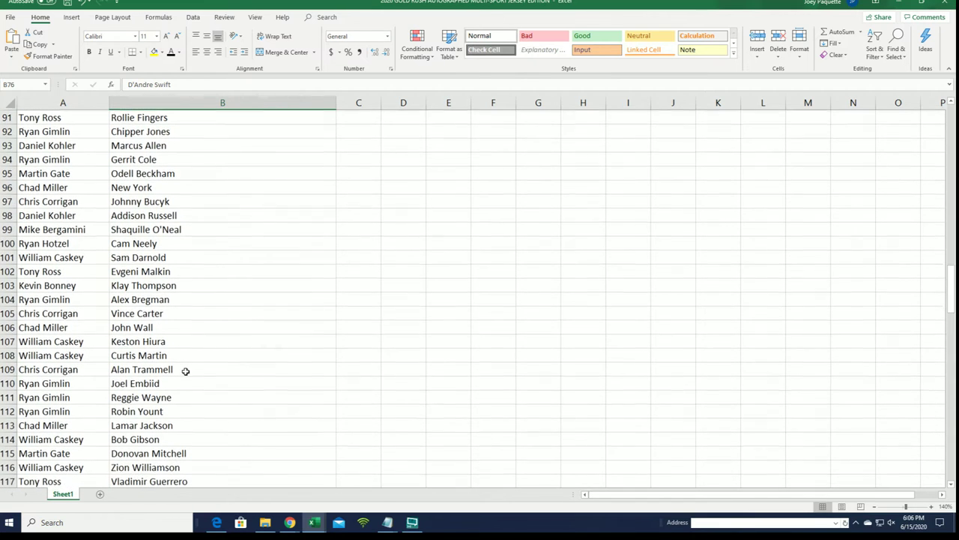
{"action": "scroll", "coordinate": [185, 371], "scroll_direction": "down", "scroll_amount": 2}
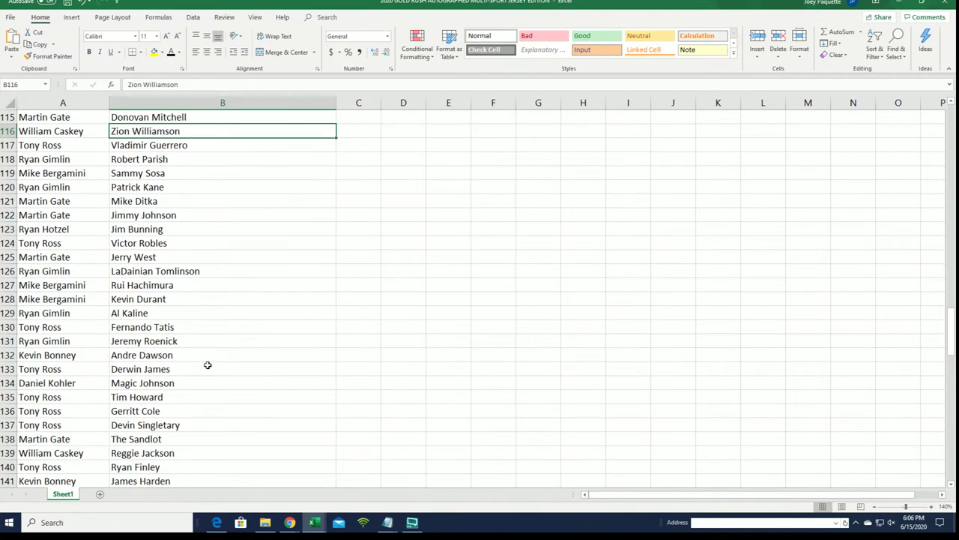
{"action": "scroll", "coordinate": [208, 365], "scroll_direction": "down", "scroll_amount": 1}
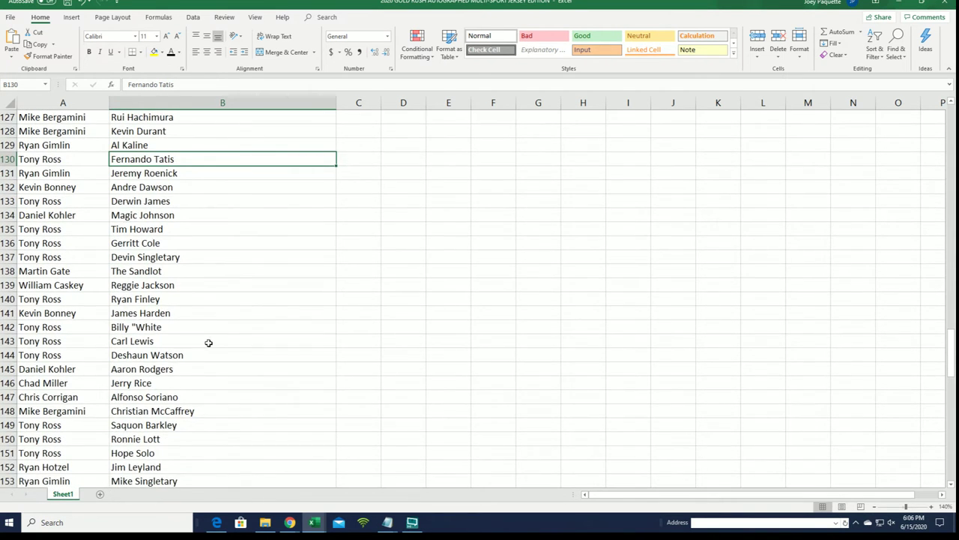
{"action": "scroll", "coordinate": [209, 344], "scroll_direction": "down", "scroll_amount": 2}
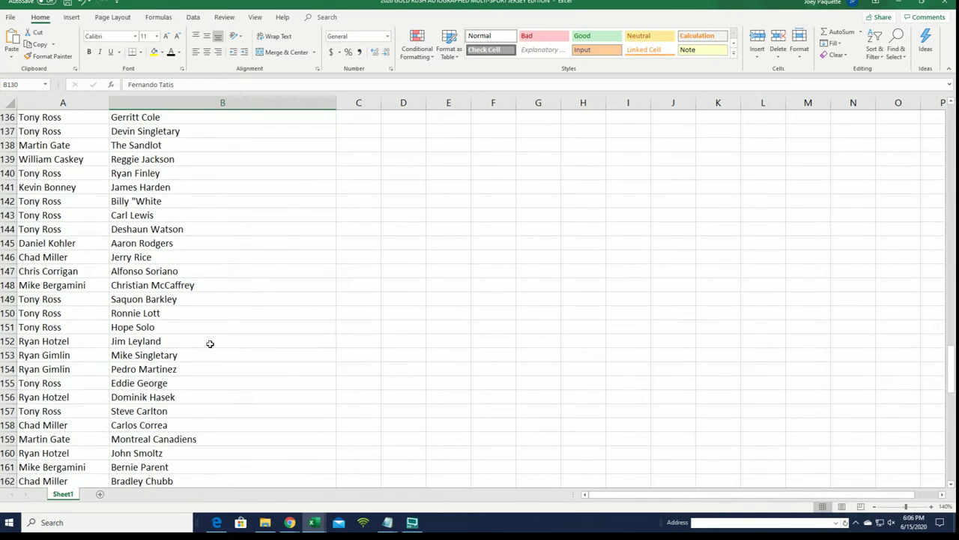
{"action": "scroll", "coordinate": [210, 343], "scroll_direction": "down", "scroll_amount": 3}
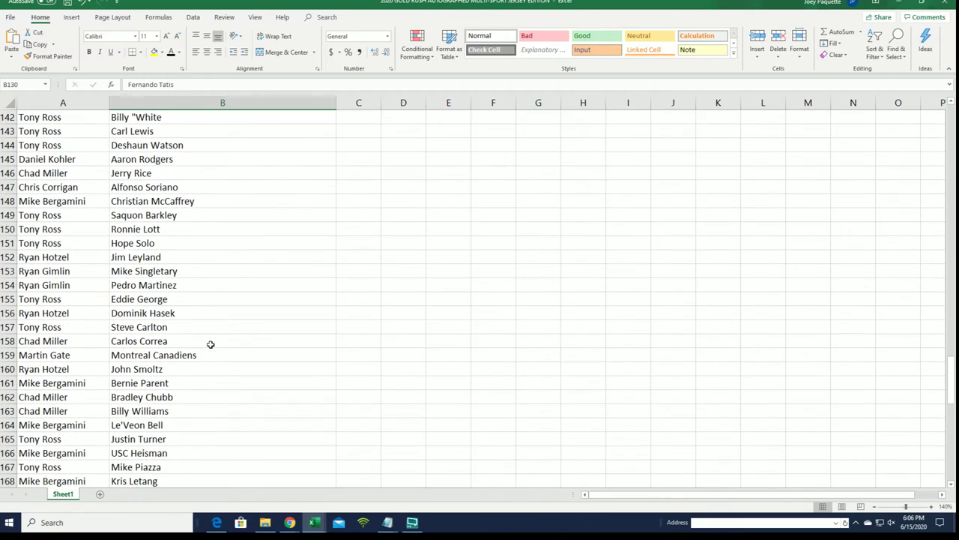
{"action": "scroll", "coordinate": [210, 344], "scroll_direction": "down", "scroll_amount": 3}
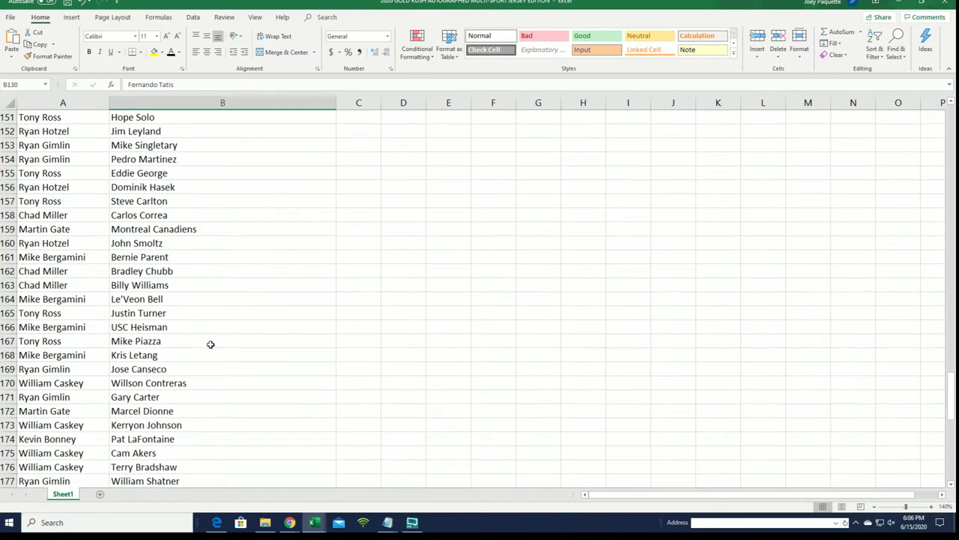
{"action": "scroll", "coordinate": [211, 344], "scroll_direction": "down", "scroll_amount": 1}
{"action": "scroll", "coordinate": [210, 344], "scroll_direction": "down", "scroll_amount": 4}
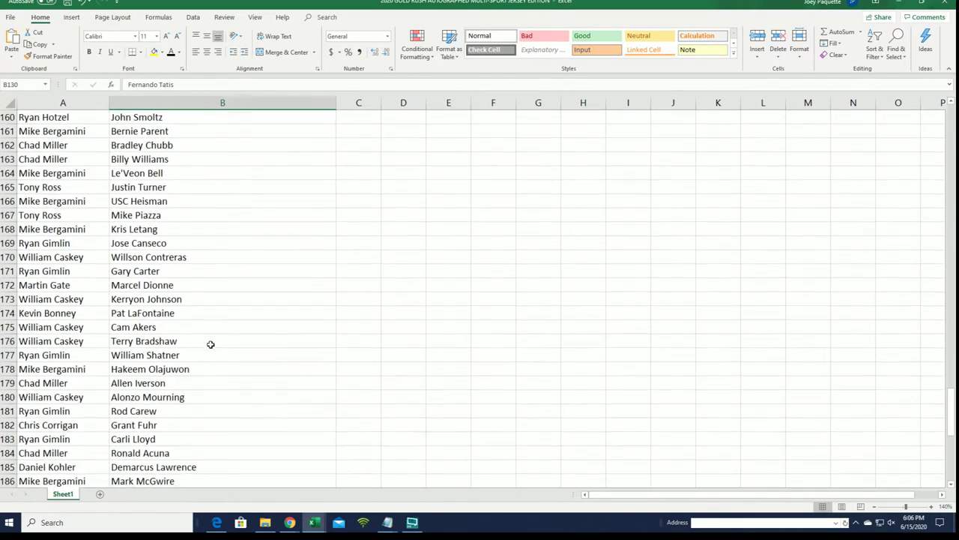
{"action": "scroll", "coordinate": [210, 344], "scroll_direction": "down", "scroll_amount": 3}
{"action": "left_click", "coordinate": [214, 285]}
{"action": "scroll", "coordinate": [218, 358], "scroll_direction": "down", "scroll_amount": 2}
{"action": "scroll", "coordinate": [218, 358], "scroll_direction": "down", "scroll_amount": 1}
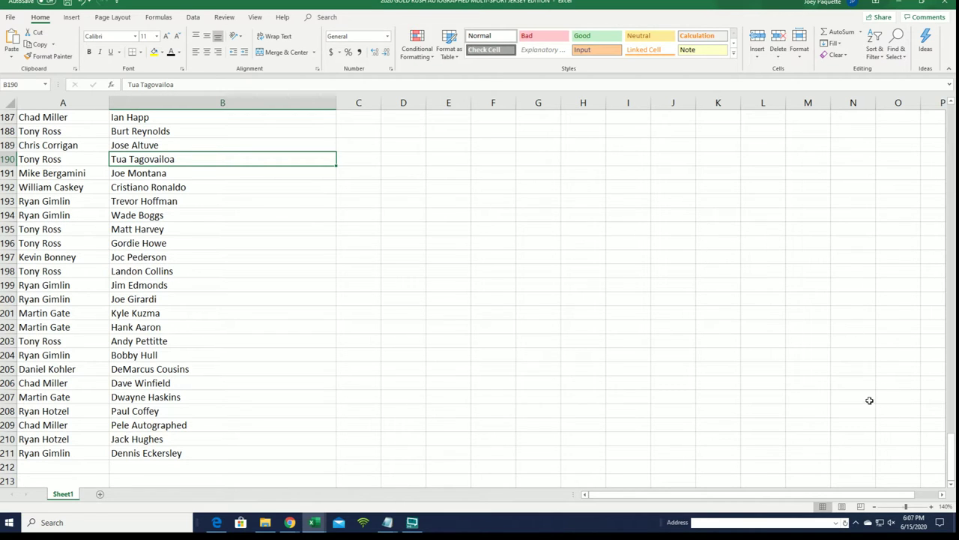
{"action": "left_click_drag", "start_coordinate": [951, 466], "coordinate": [903, 107]}
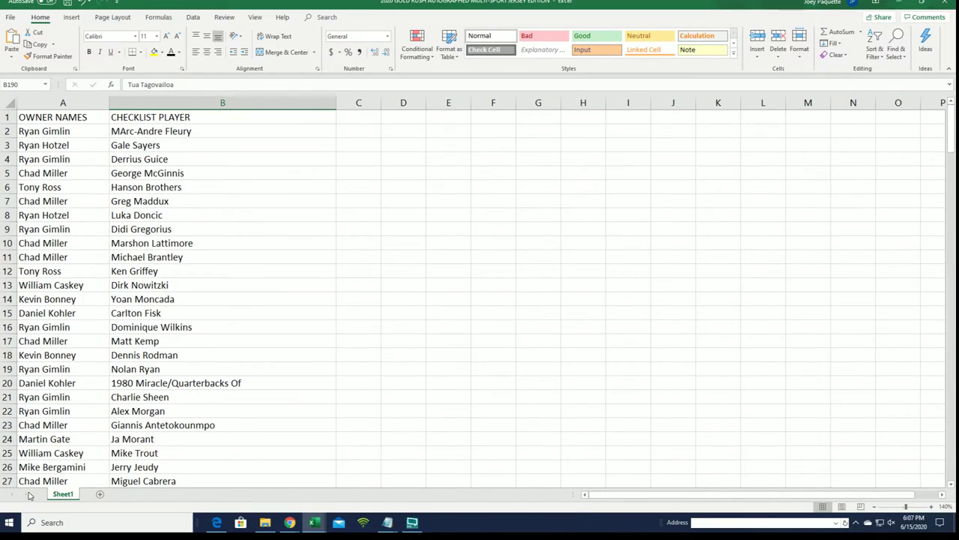
{"action": "left_click", "coordinate": [875, 507]}
{"action": "left_click", "coordinate": [876, 507]}
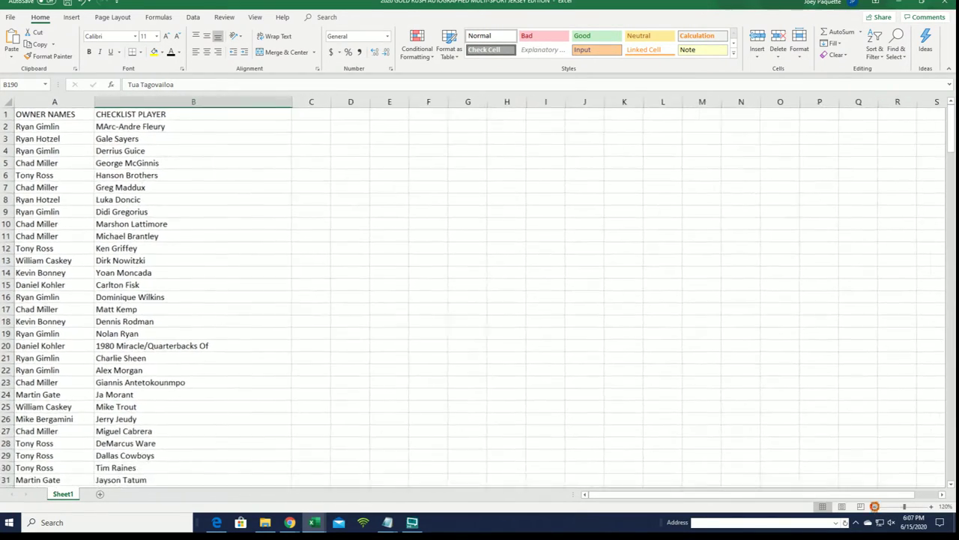